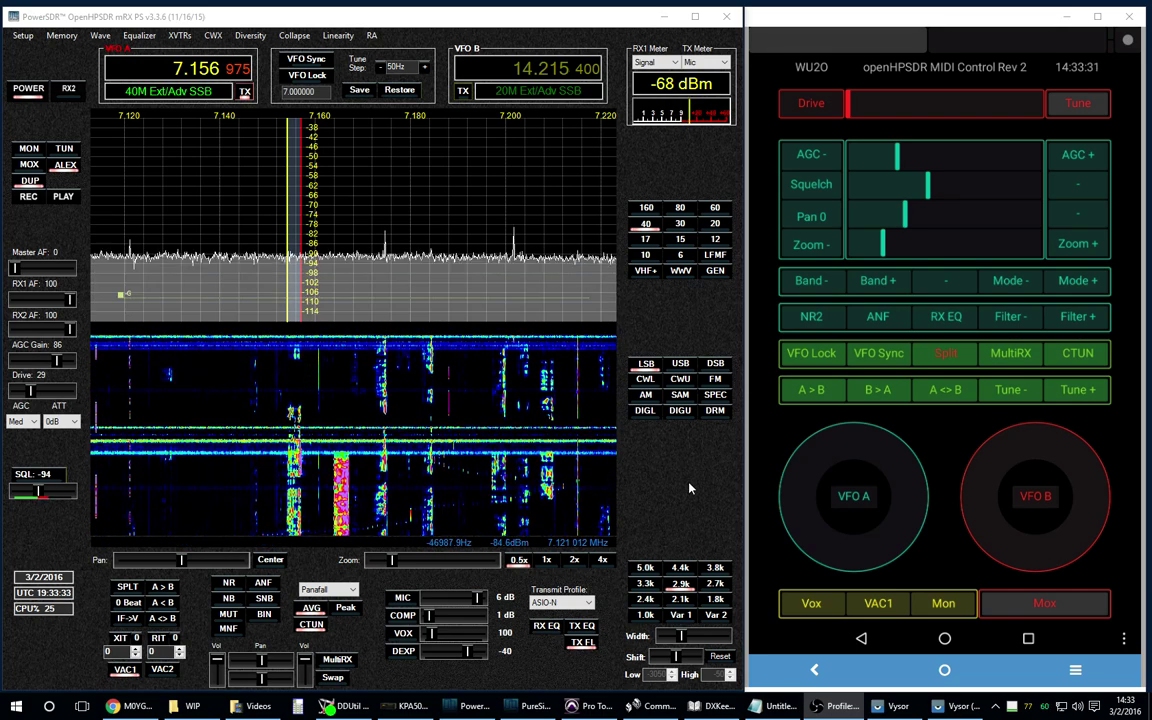
Open the MIDI controller configuration, select the unassigned tablet button beside Pan, and name it Spare #2.
click(22, 36)
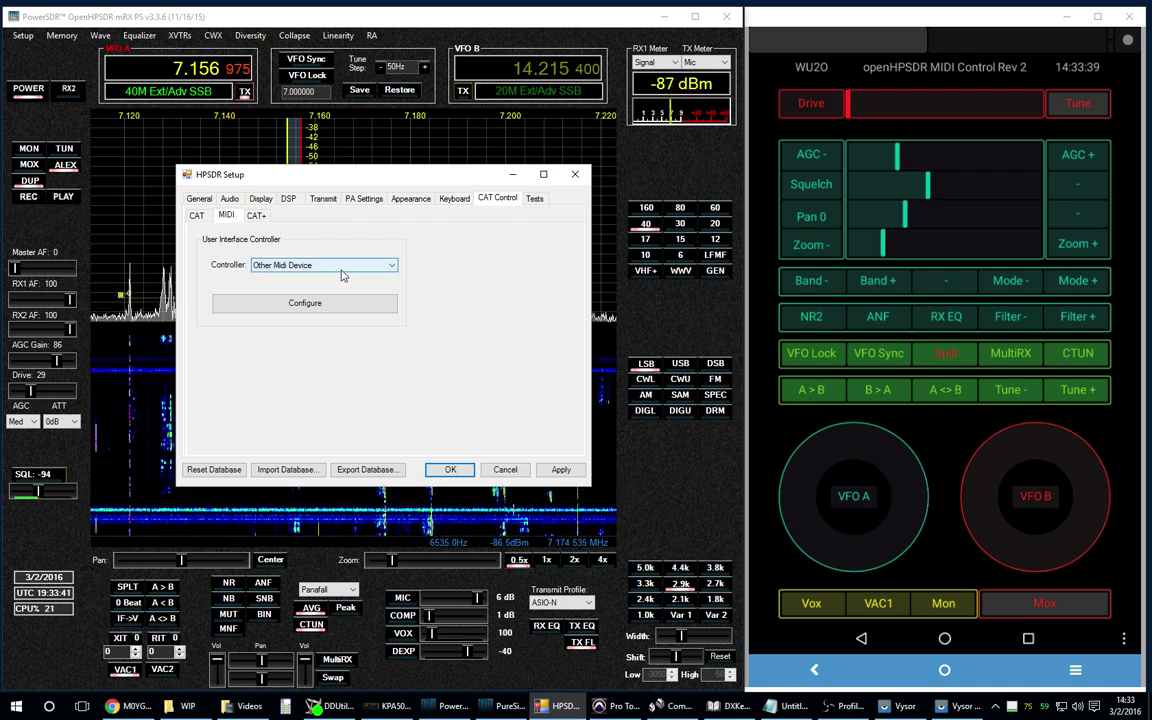
click(323, 306)
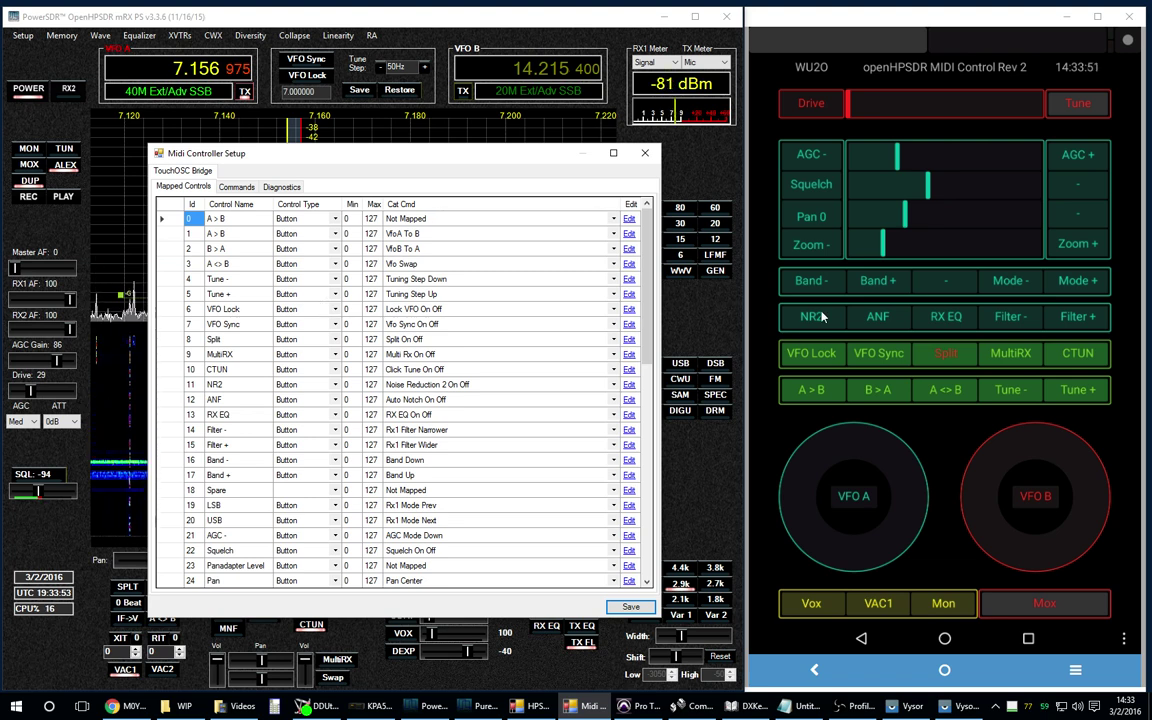
click(1073, 215)
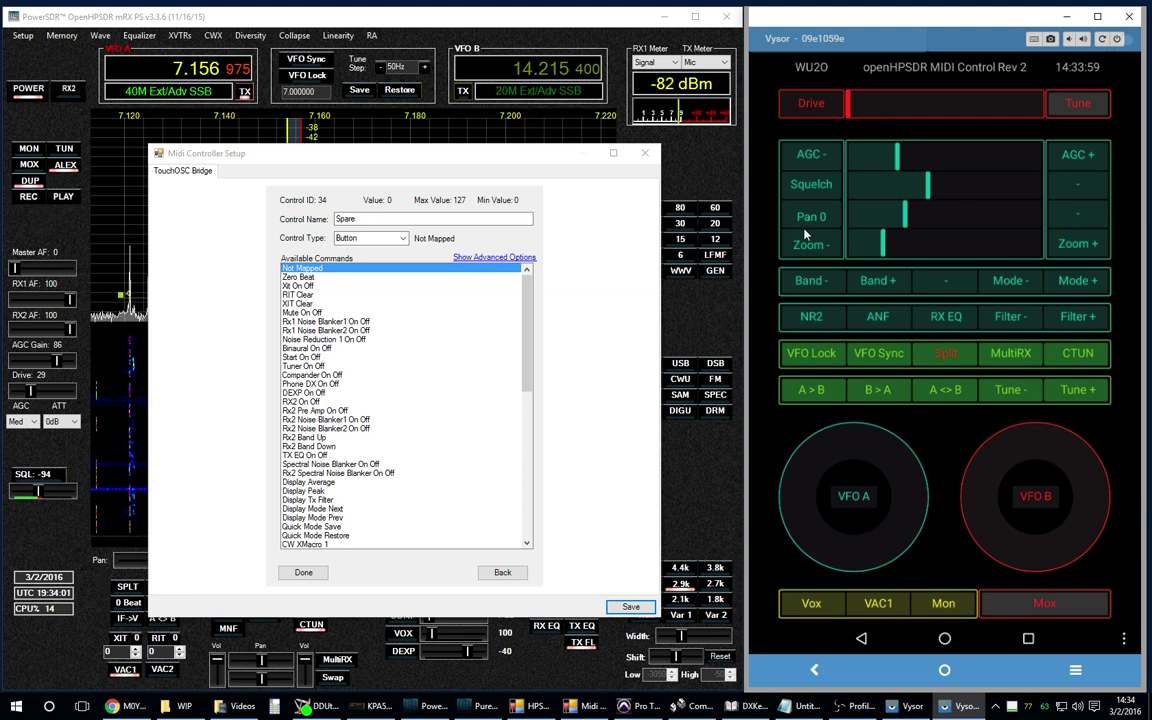
click(369, 218)
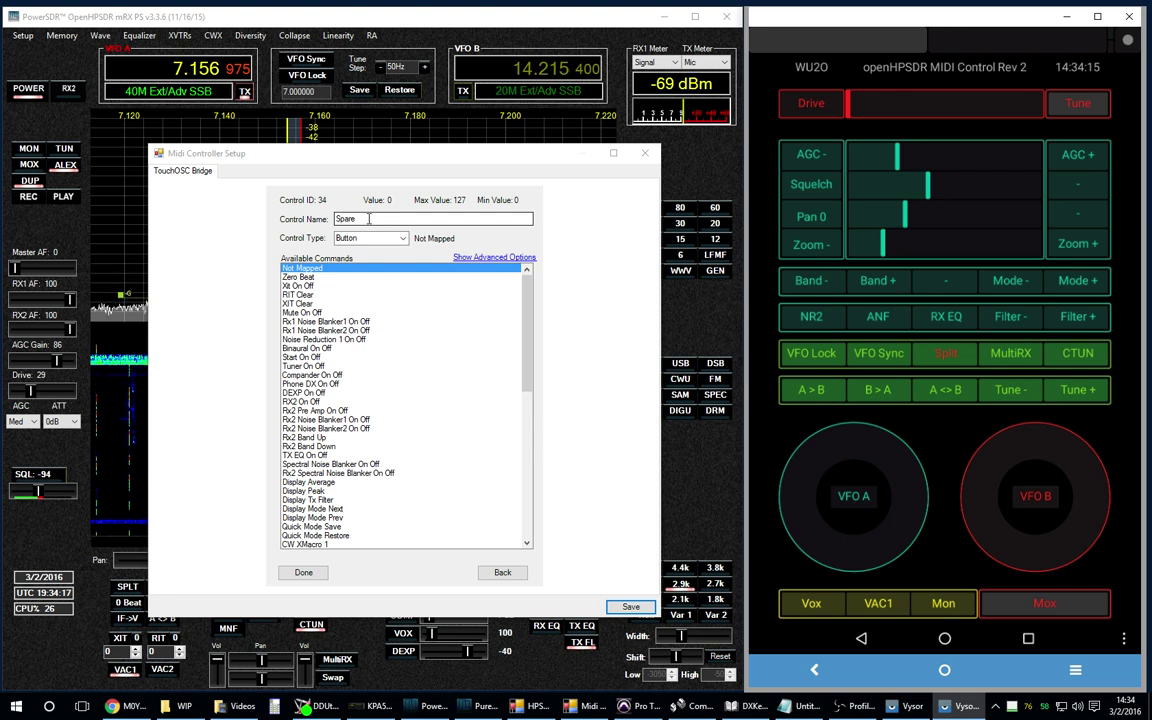
click(369, 218)
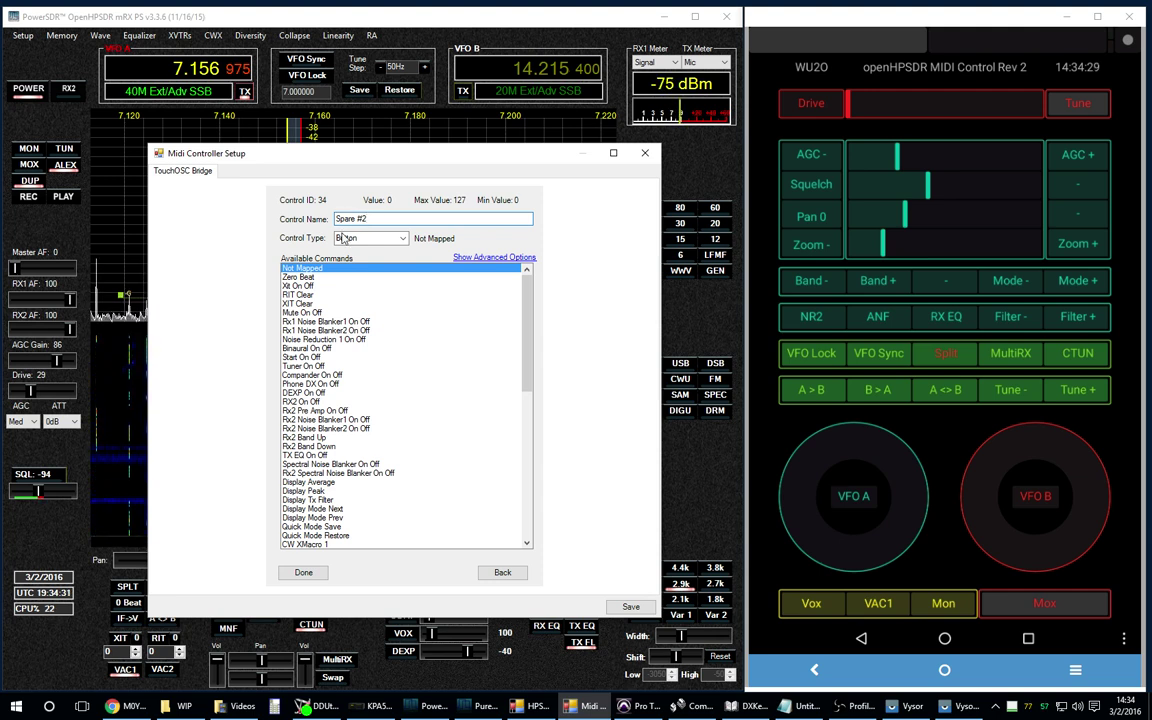
Keep Spare #2 as a Button control, map it to Xit On Off, and save the mapping before closing the setup.
click(403, 239)
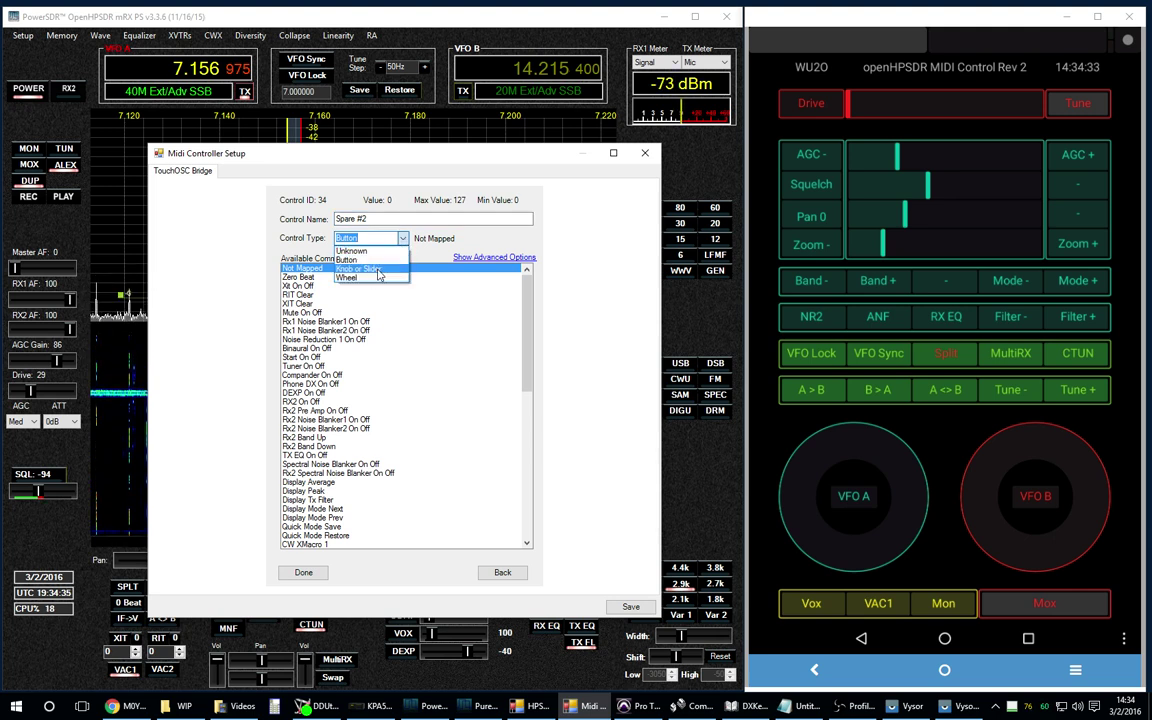
click(375, 261)
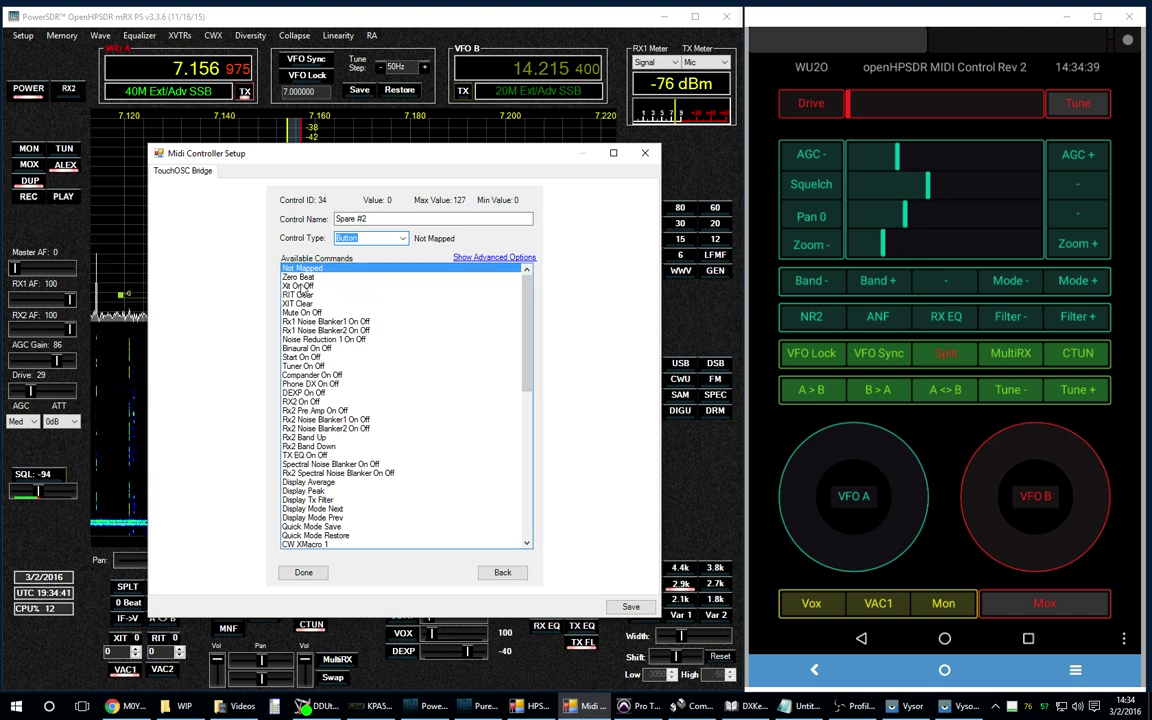
click(298, 286)
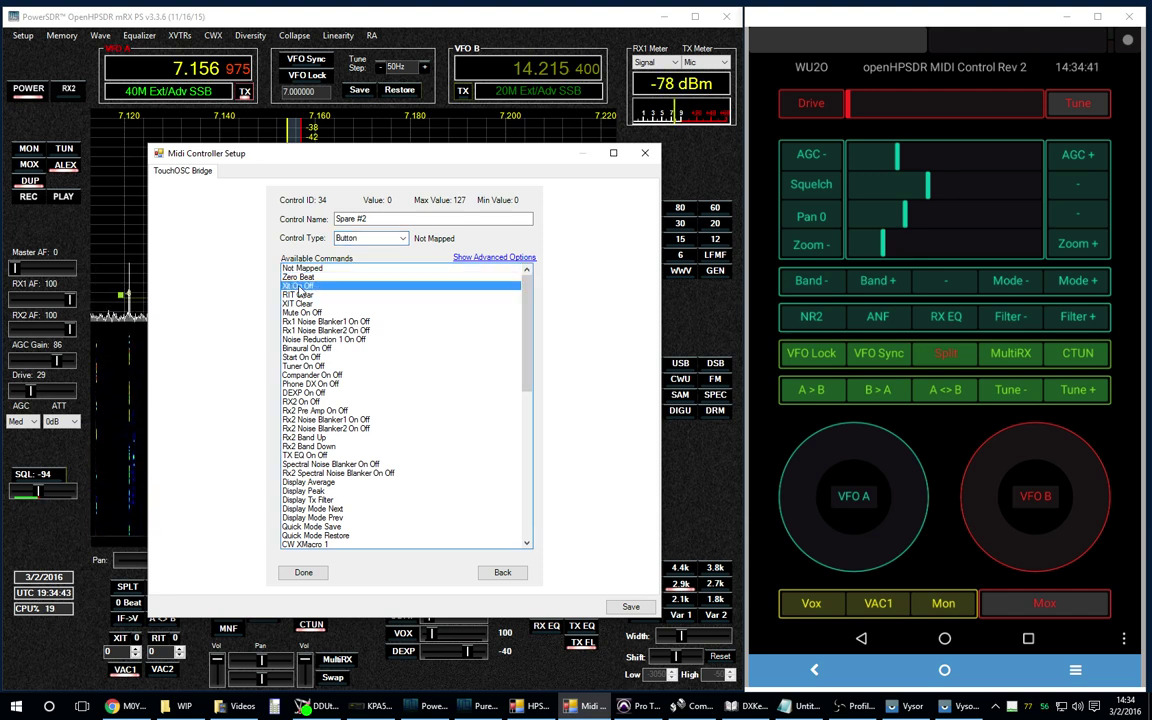
click(303, 572)
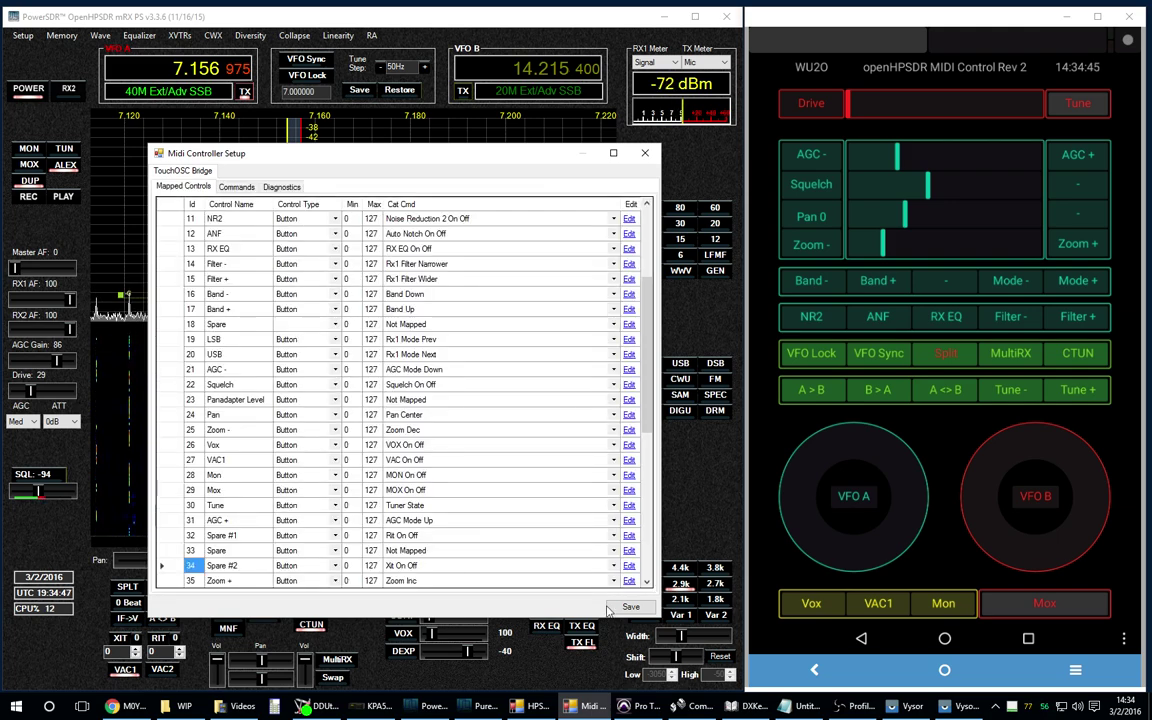
key(alt+F4)
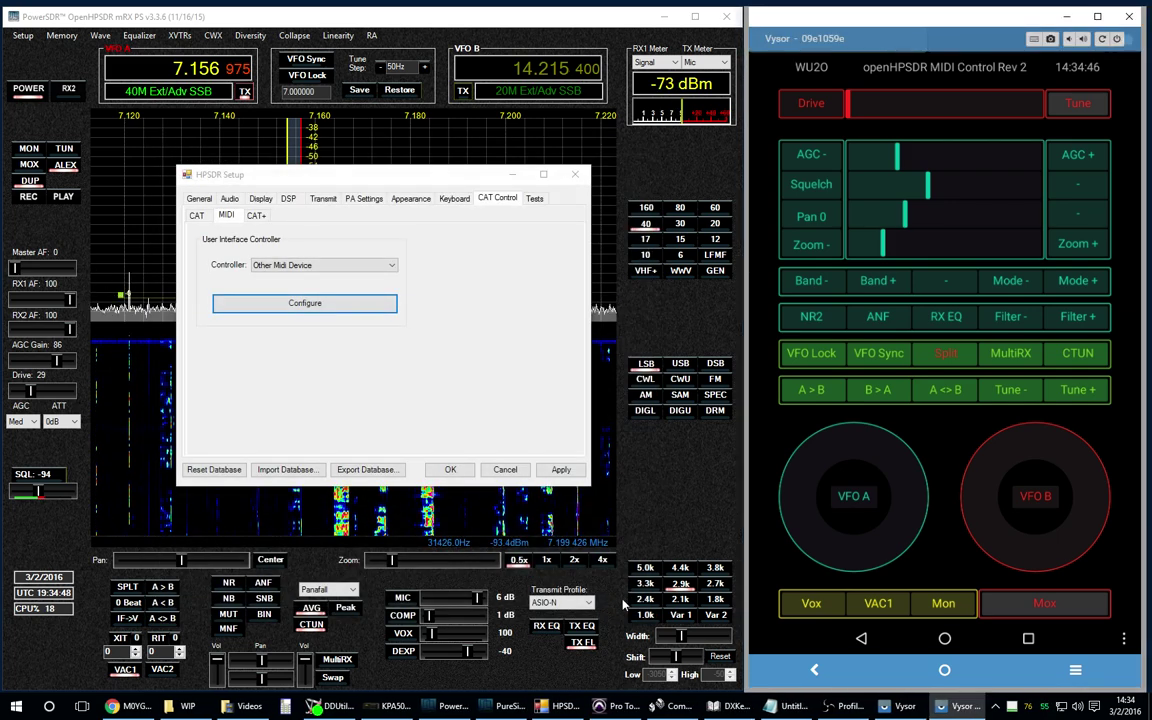
click(455, 471)
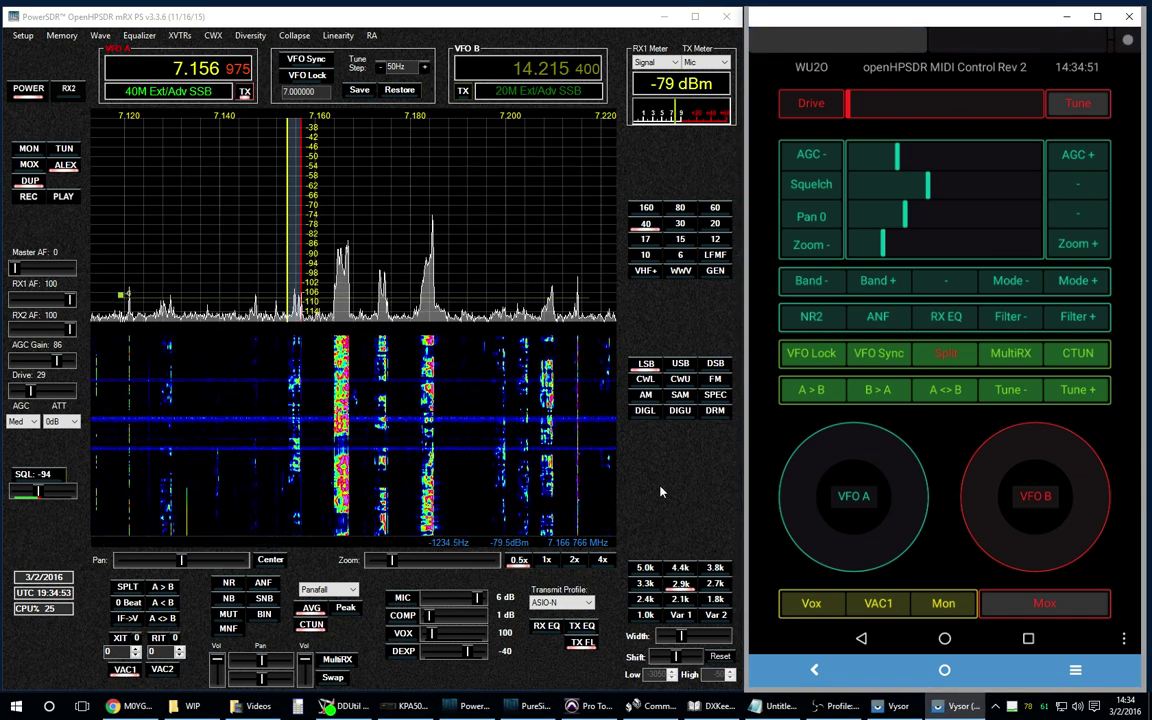
Test the newly mapped Spare #2 button on the tablet by toggling XIT on and off.
click(1079, 218)
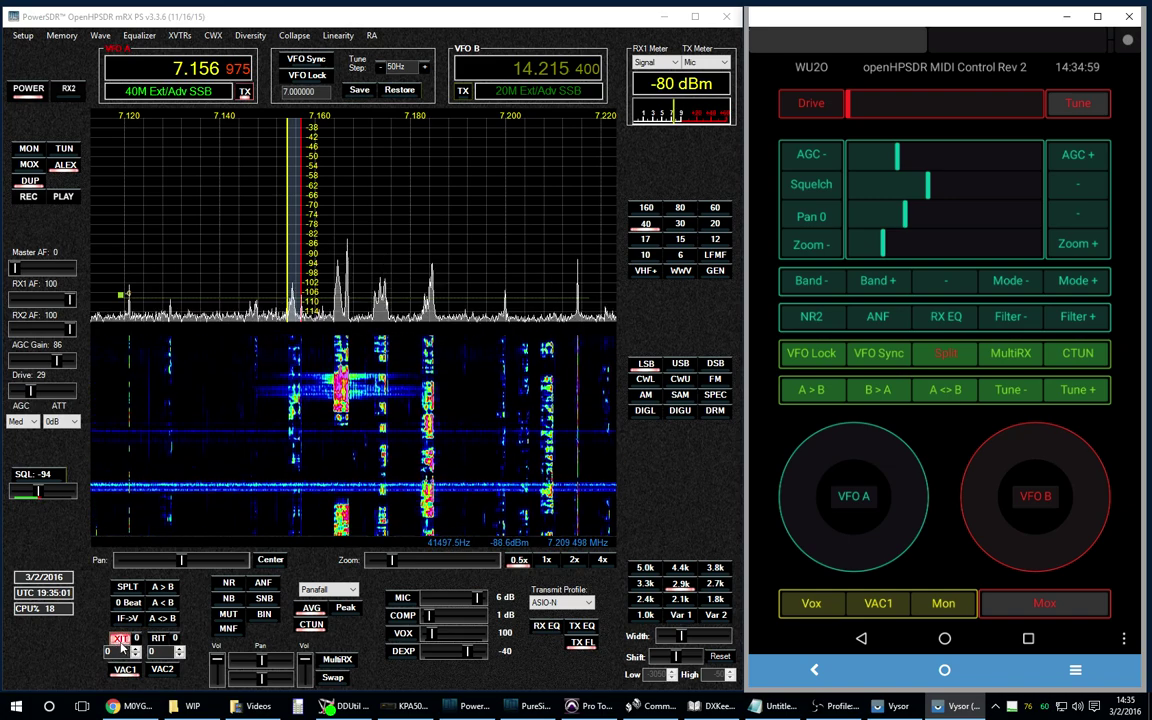
click(1068, 216)
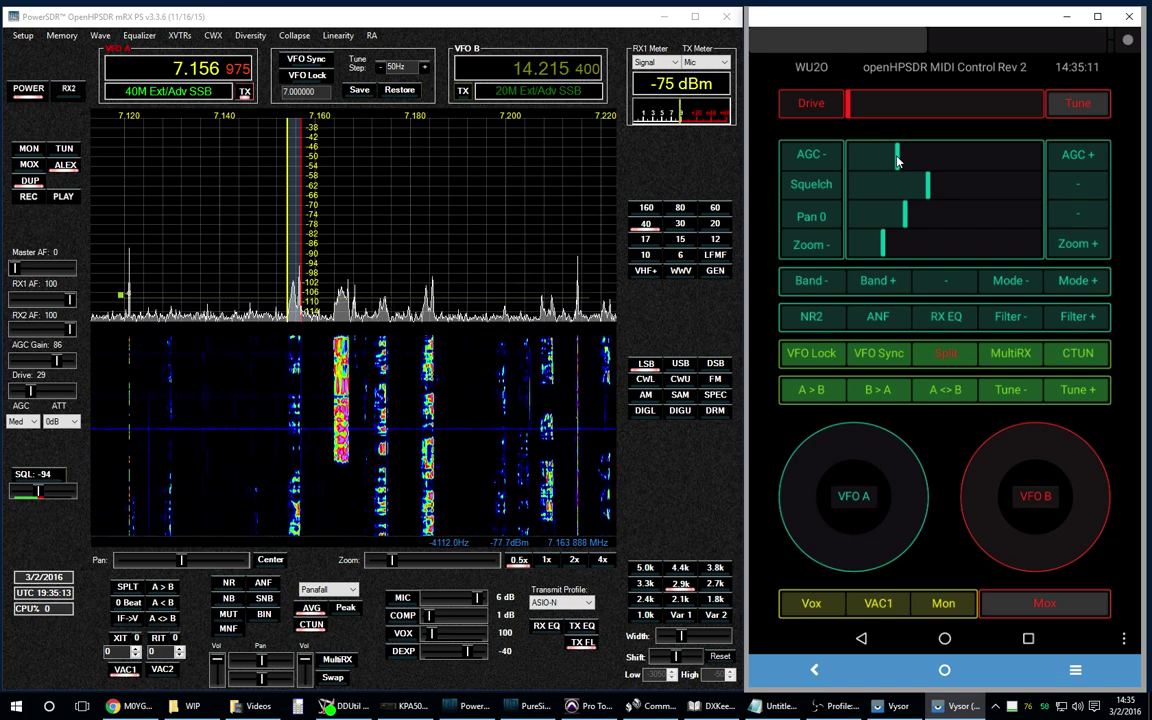
Lower the AGC gain to 79 and switch on NR2 noise reduction from the tablet controller.
mouse_move(898, 162)
mouse_down()
mouse_move(932, 157)
mouse_move(906, 163)
mouse_up()
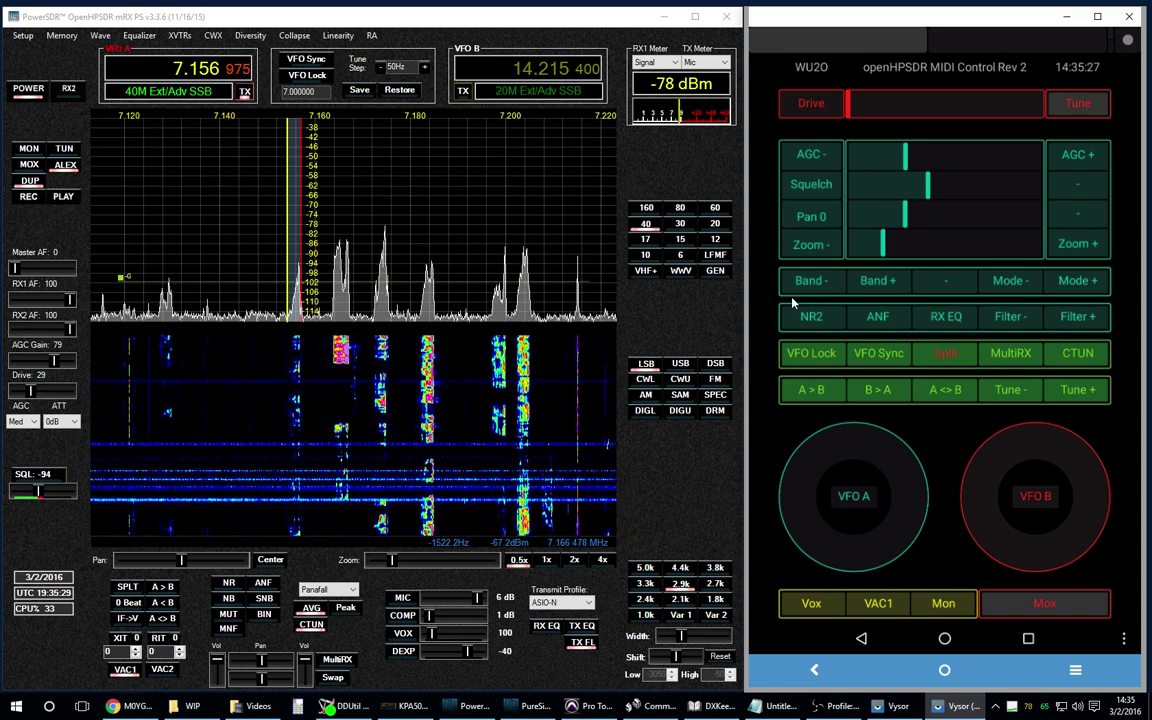
click(816, 318)
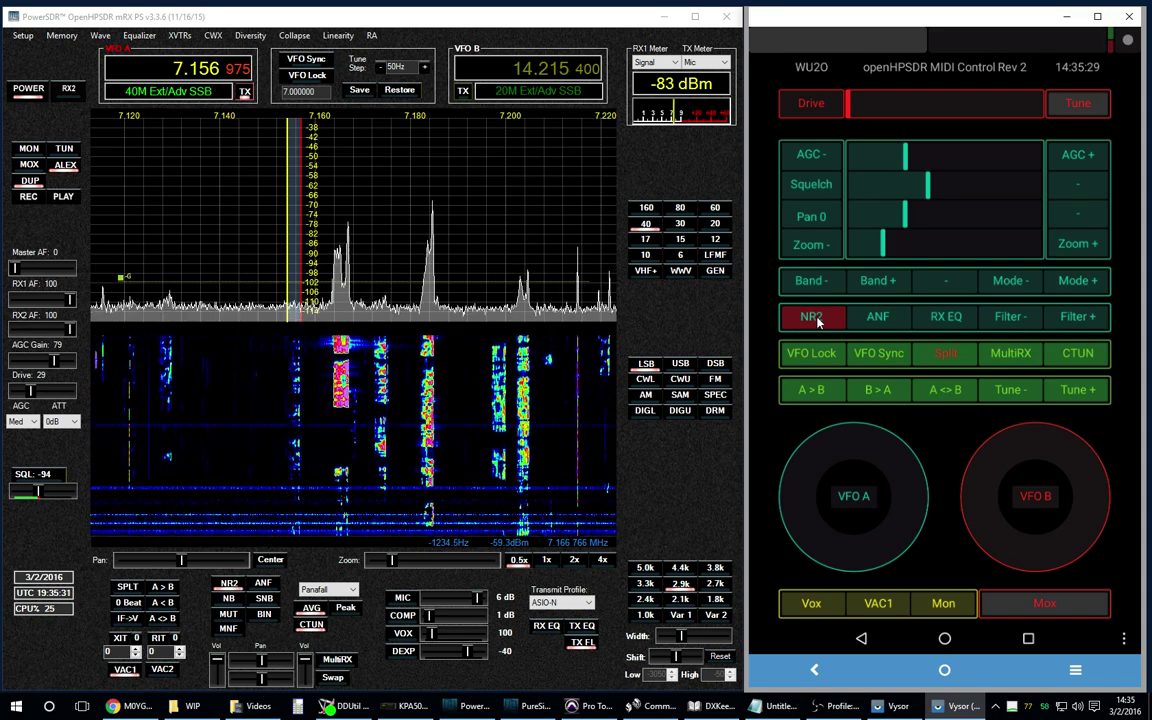
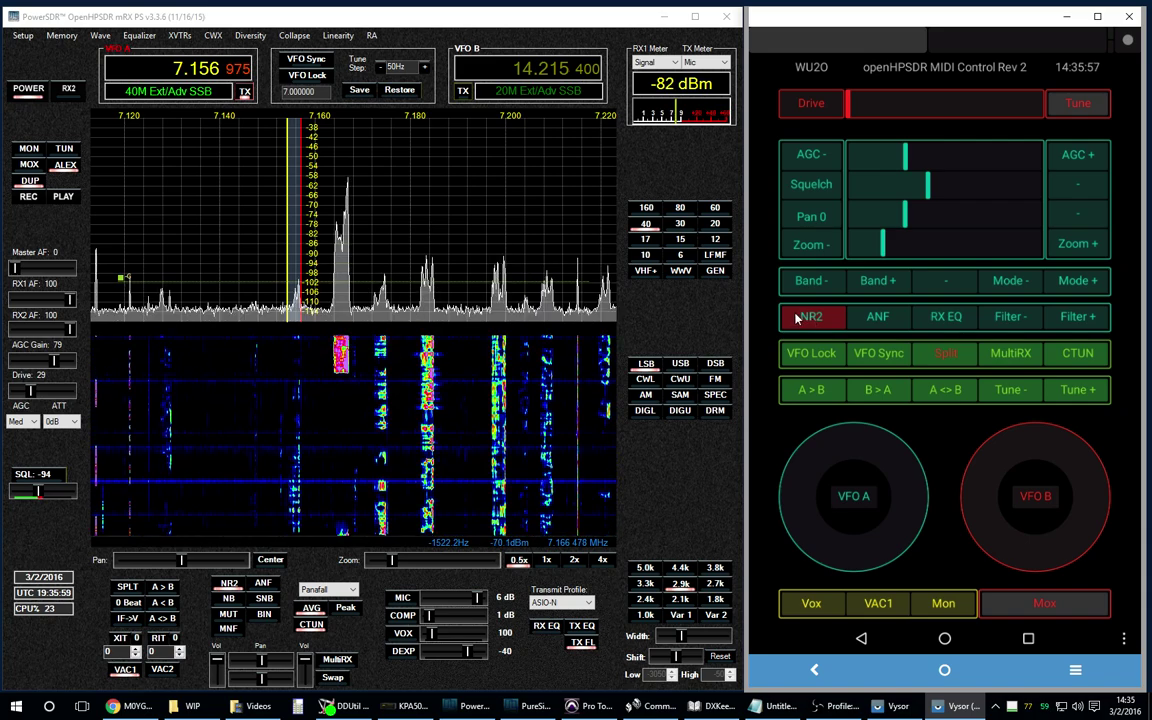
click(799, 317)
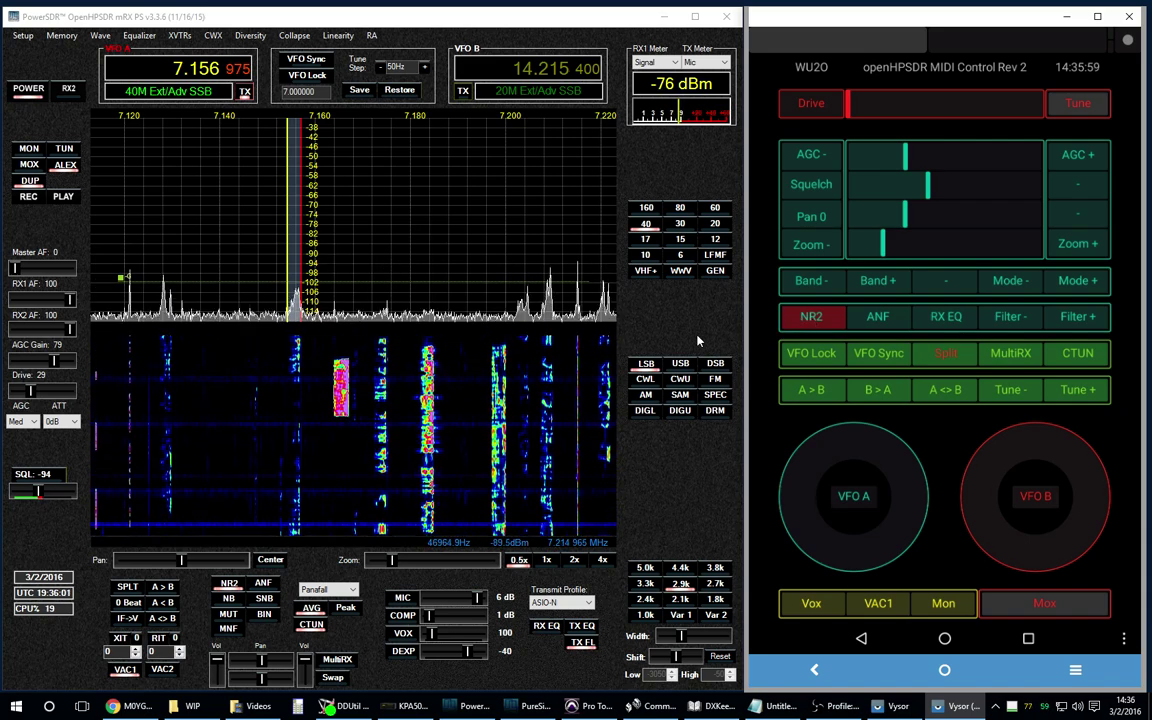
Reopen the MIDI configuration and examine the NR2 button's advanced options, including its Button Down and Button Up events.
click(23, 37)
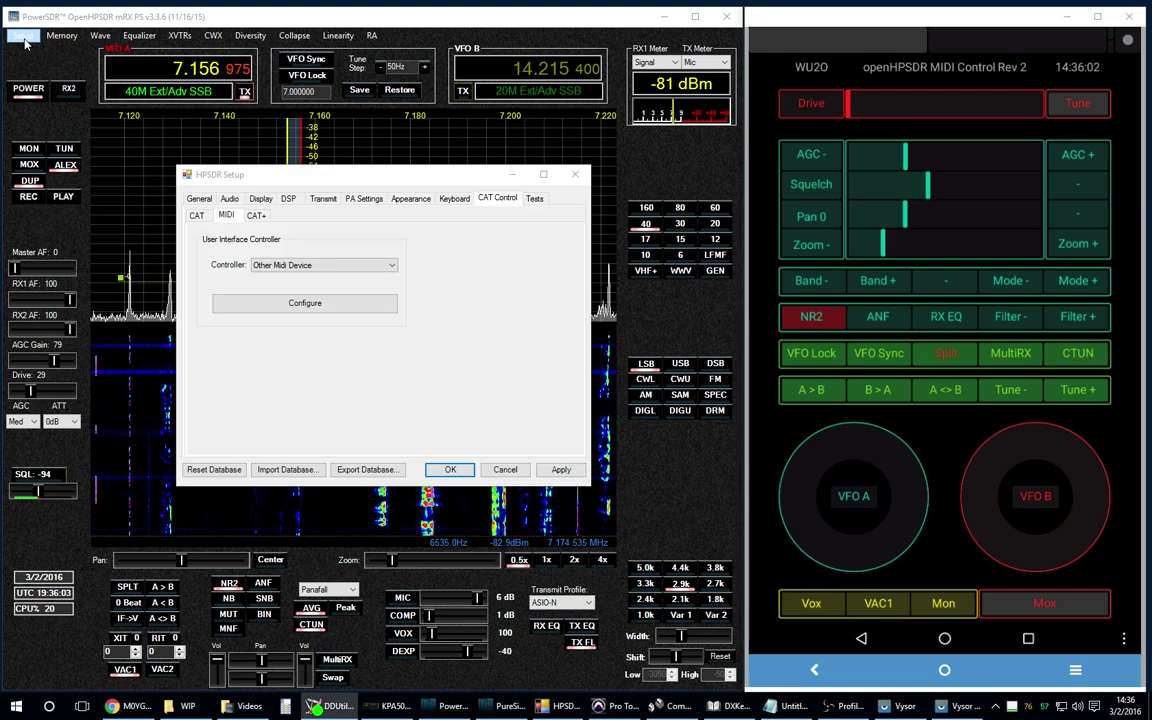
click(274, 305)
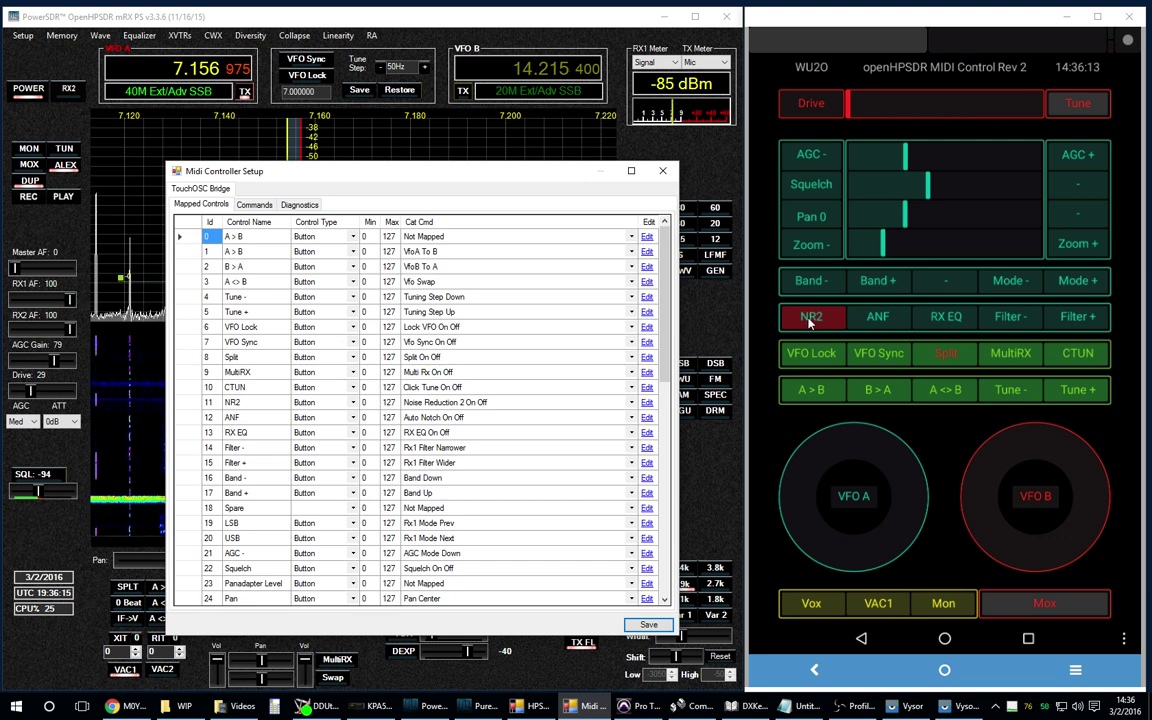
click(810, 318)
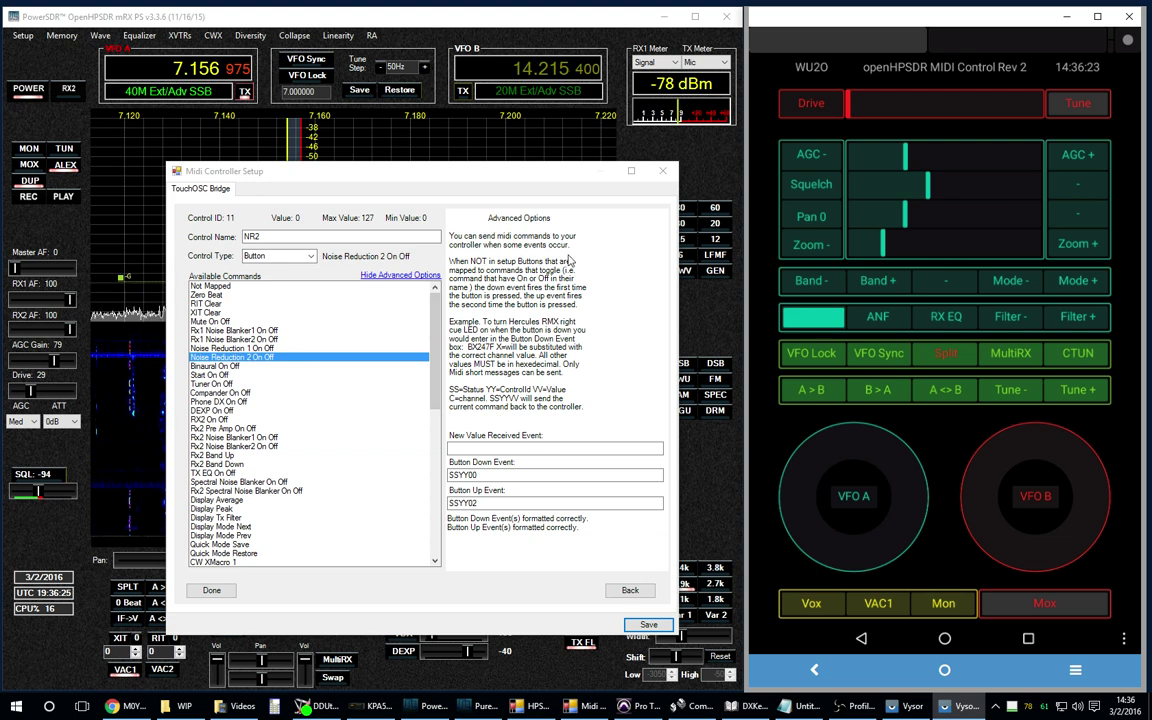
click(393, 278)
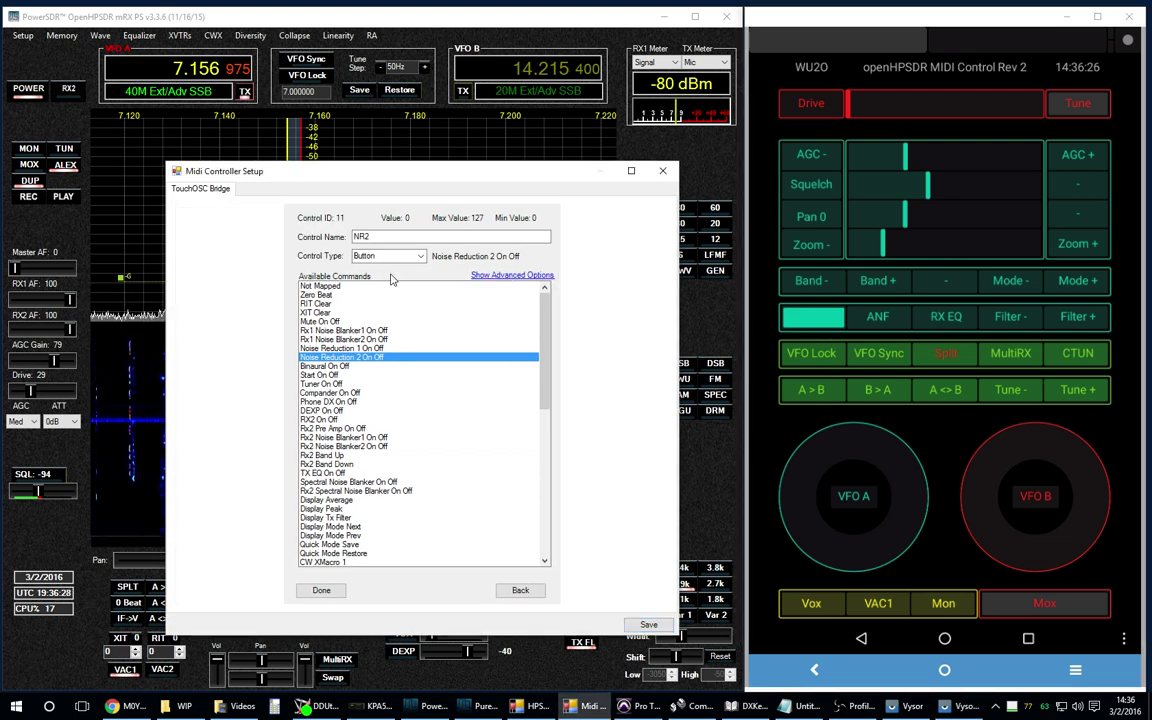
click(510, 276)
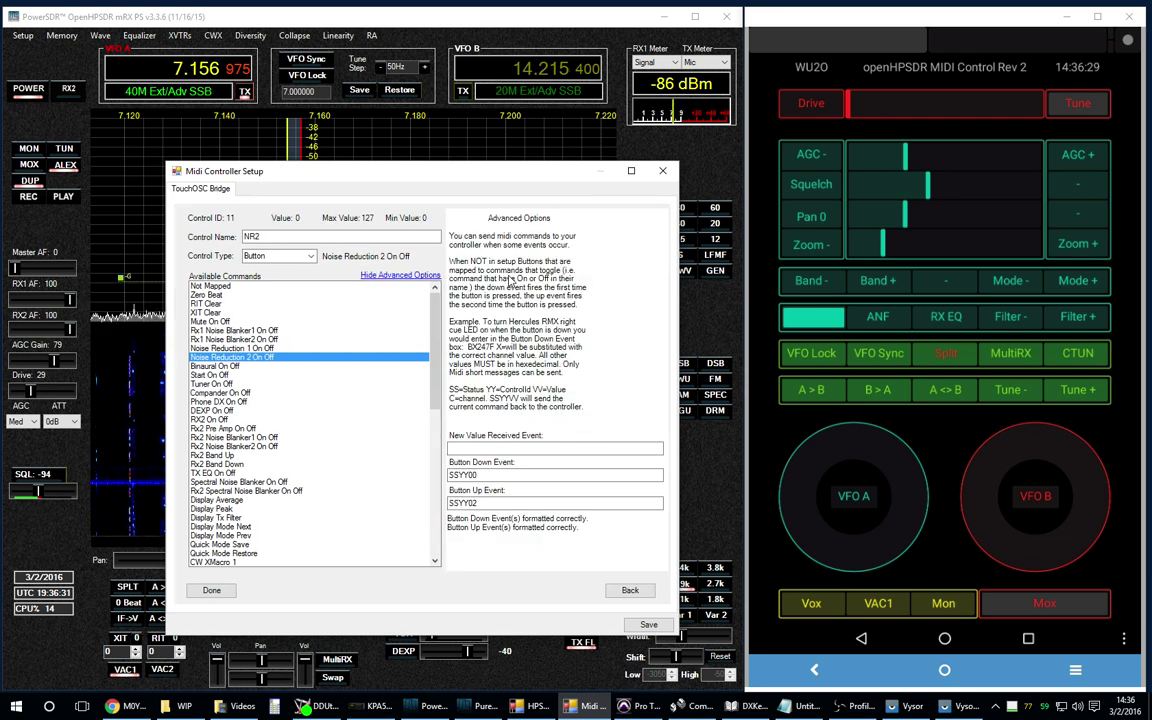
click(474, 475)
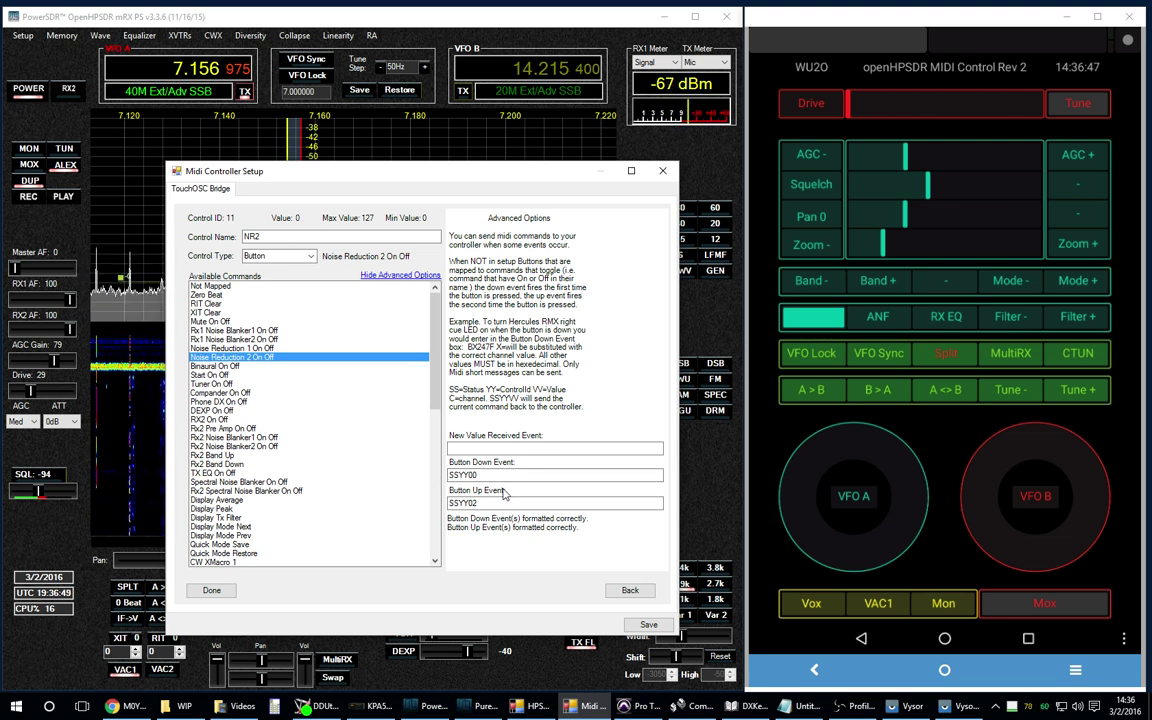
click(492, 503)
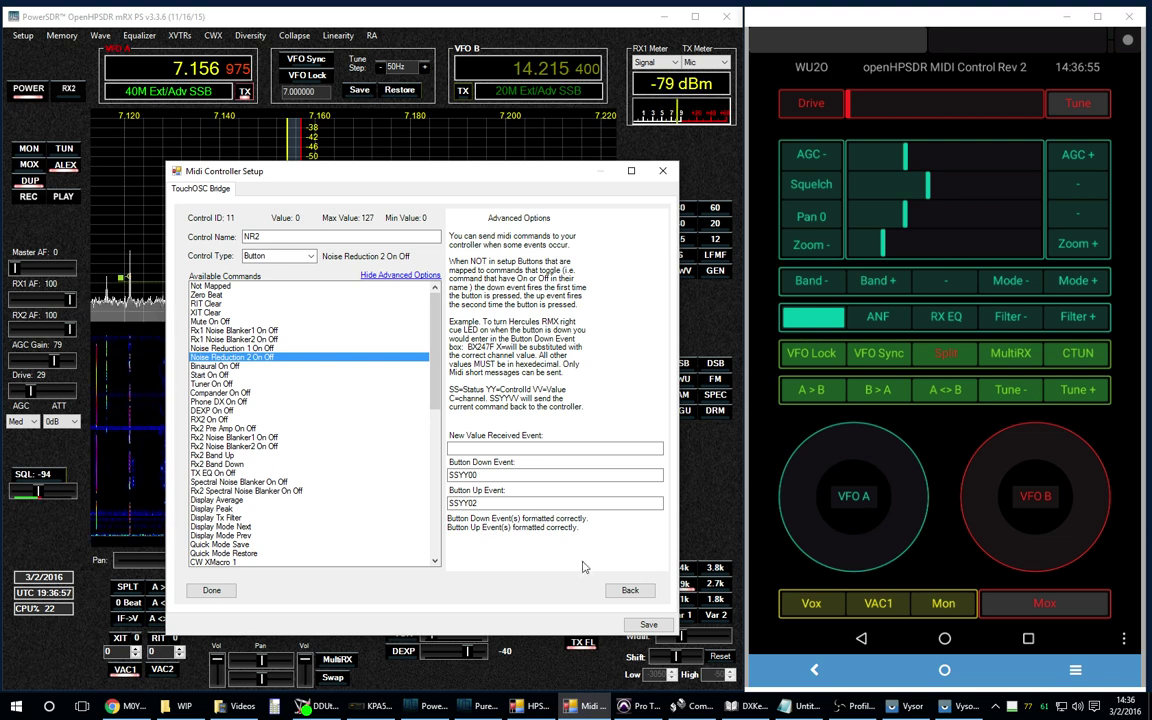
click(621, 592)
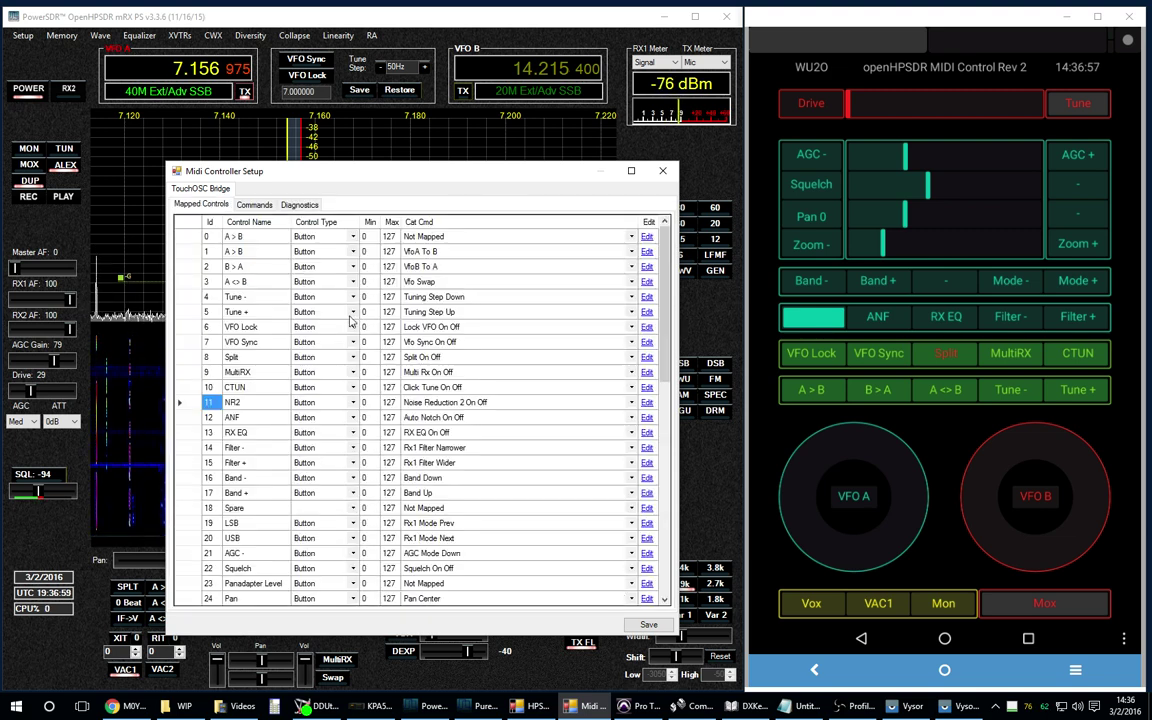
Check the MIDI diagnostics log while sending repeated NR2 presses and a VFO A wheel turn from the tablet.
click(303, 208)
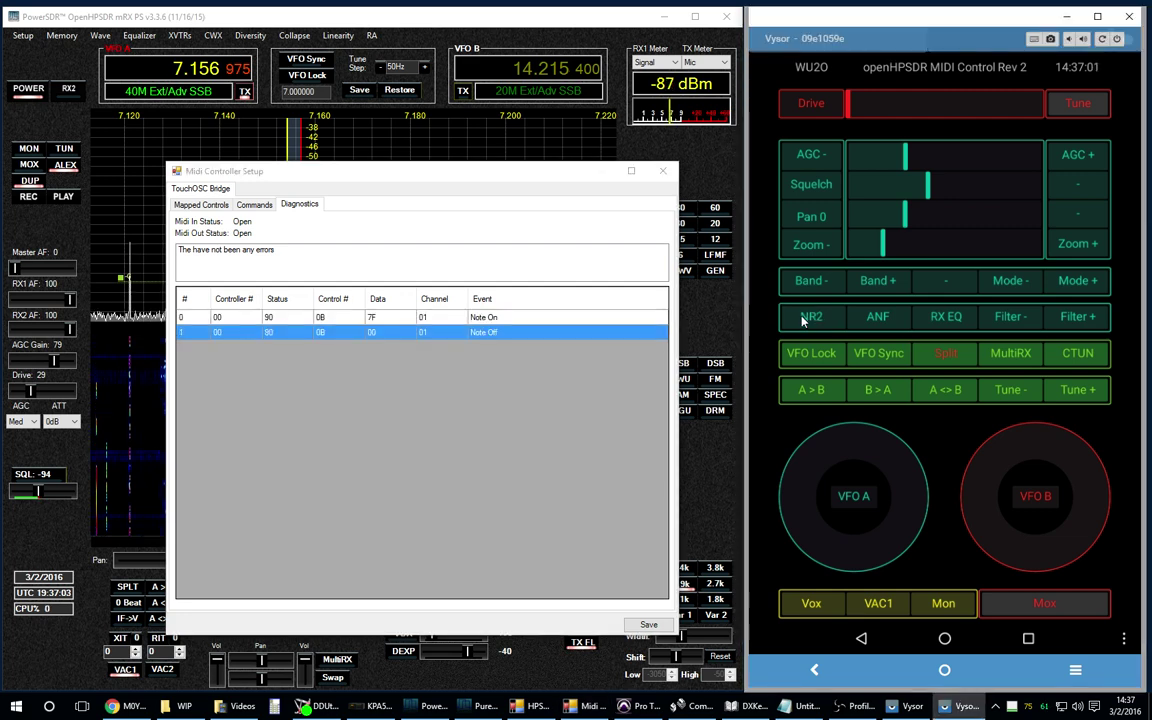
click(800, 320)
click(801, 320)
click(801, 320)
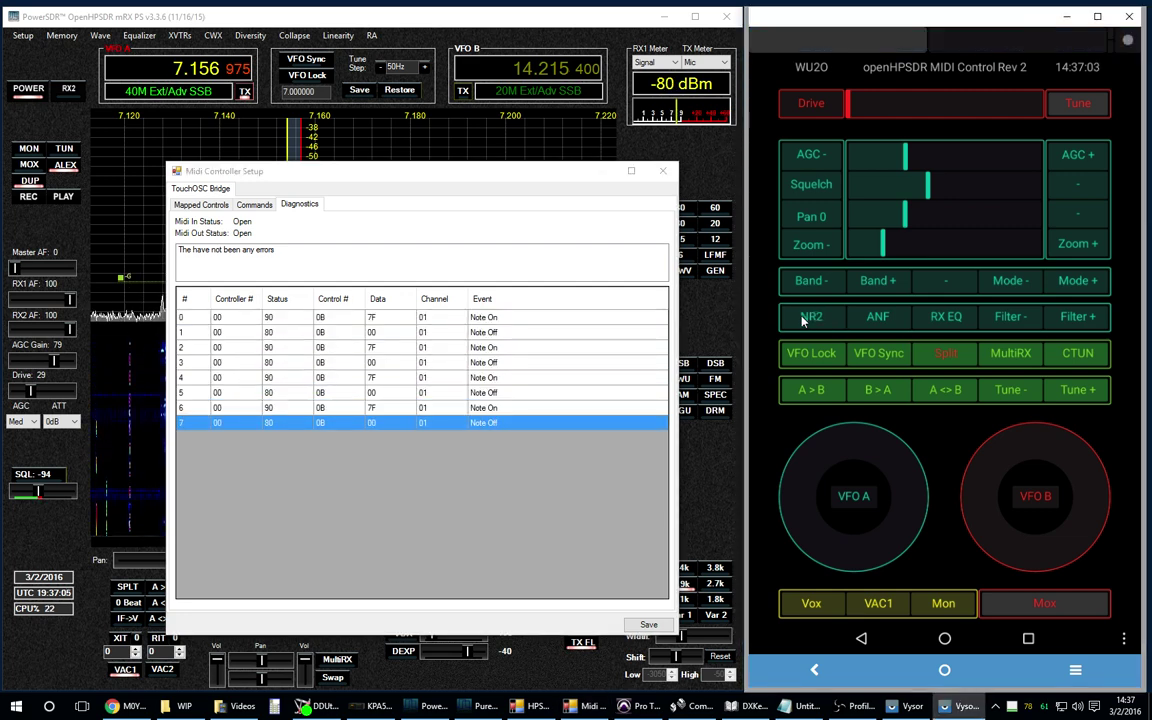
mouse_move(816, 449)
mouse_down()
mouse_move(806, 476)
mouse_move(820, 466)
mouse_up()
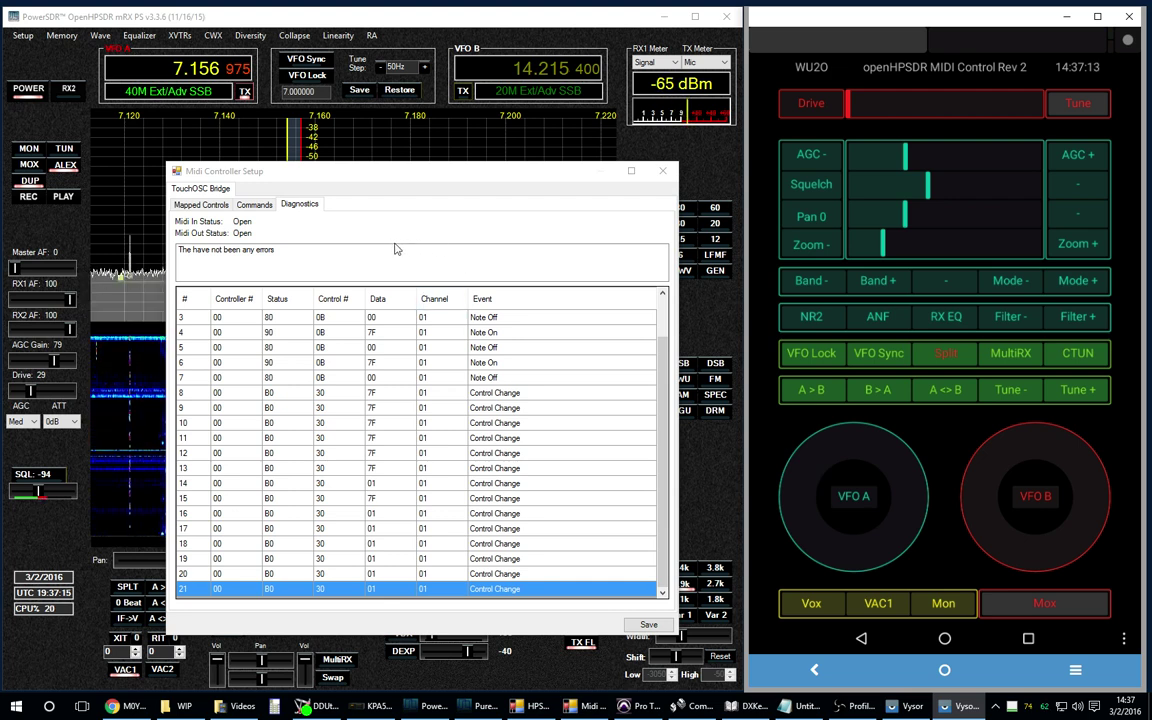
Review the mapped controls and browse the full command list with its assigned TouchOSC Bridge controls.
click(201, 206)
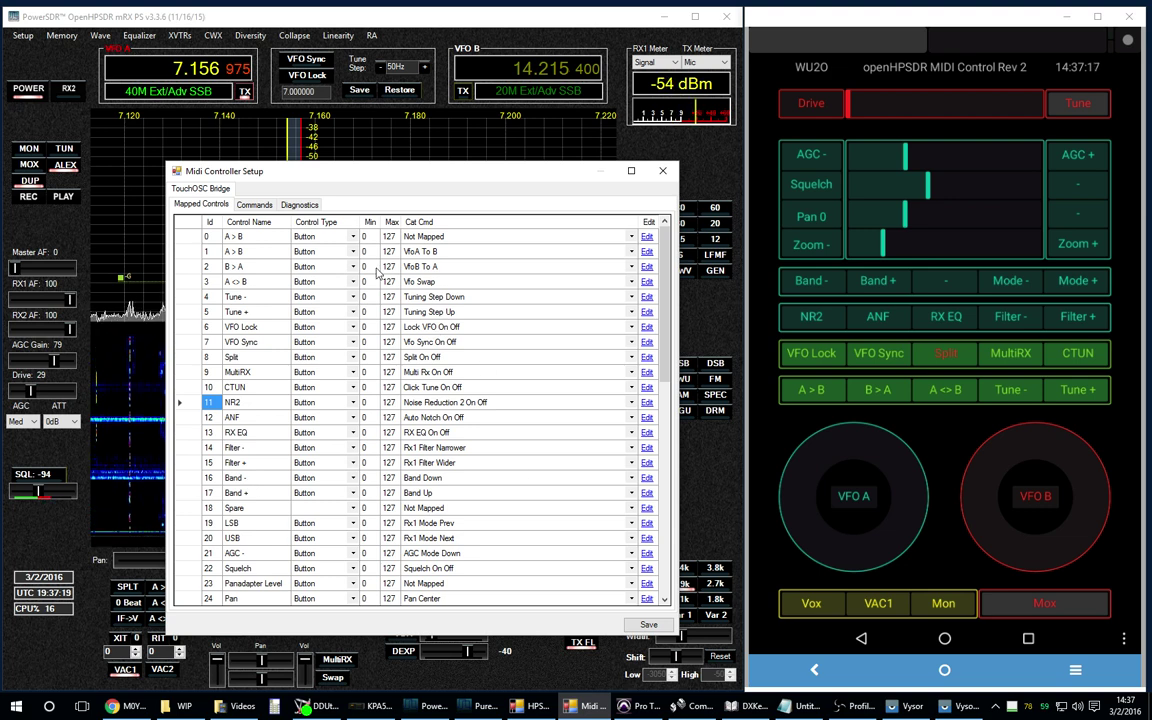
click(253, 205)
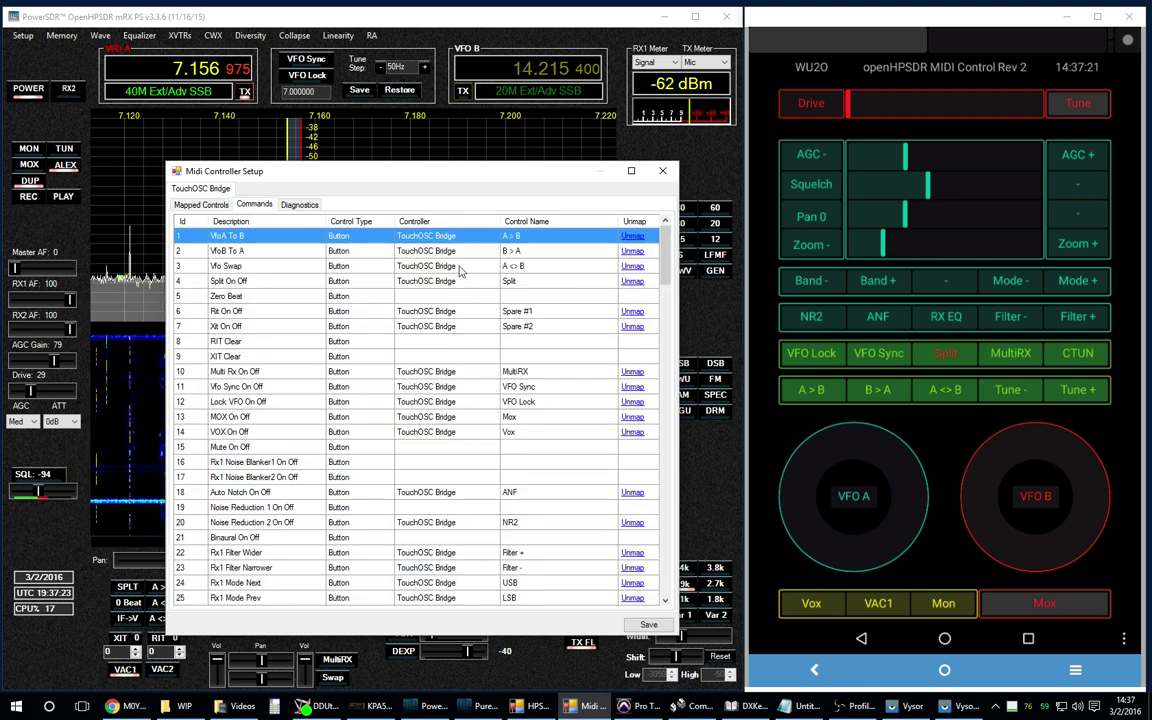
click(661, 440)
click(661, 440)
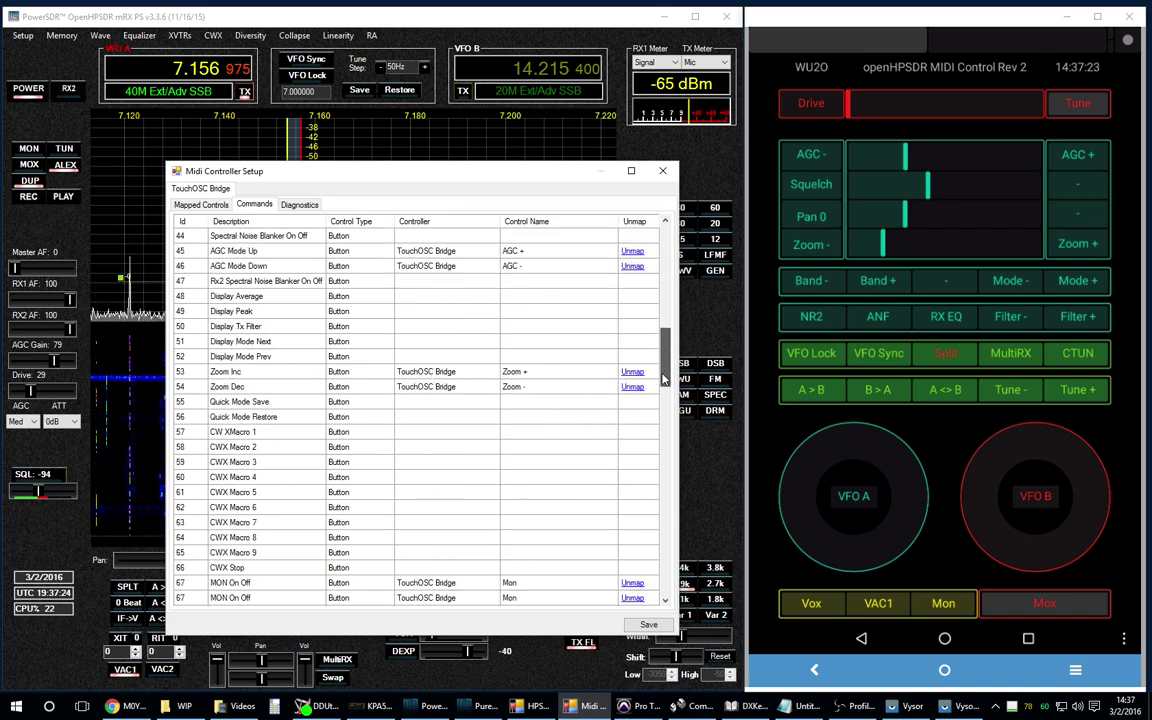
click(661, 440)
drag(661, 440, 663, 262)
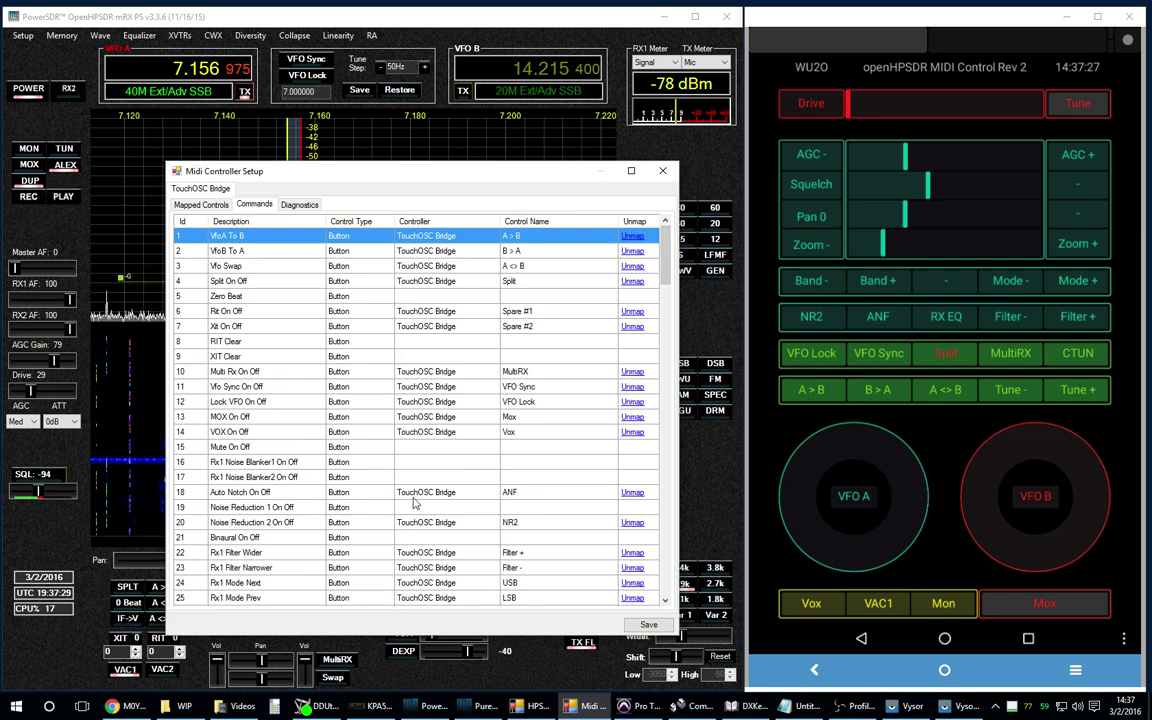
Save the MIDI mappings, close the setup windows, and switch NR2 off from the tablet controller.
click(647, 624)
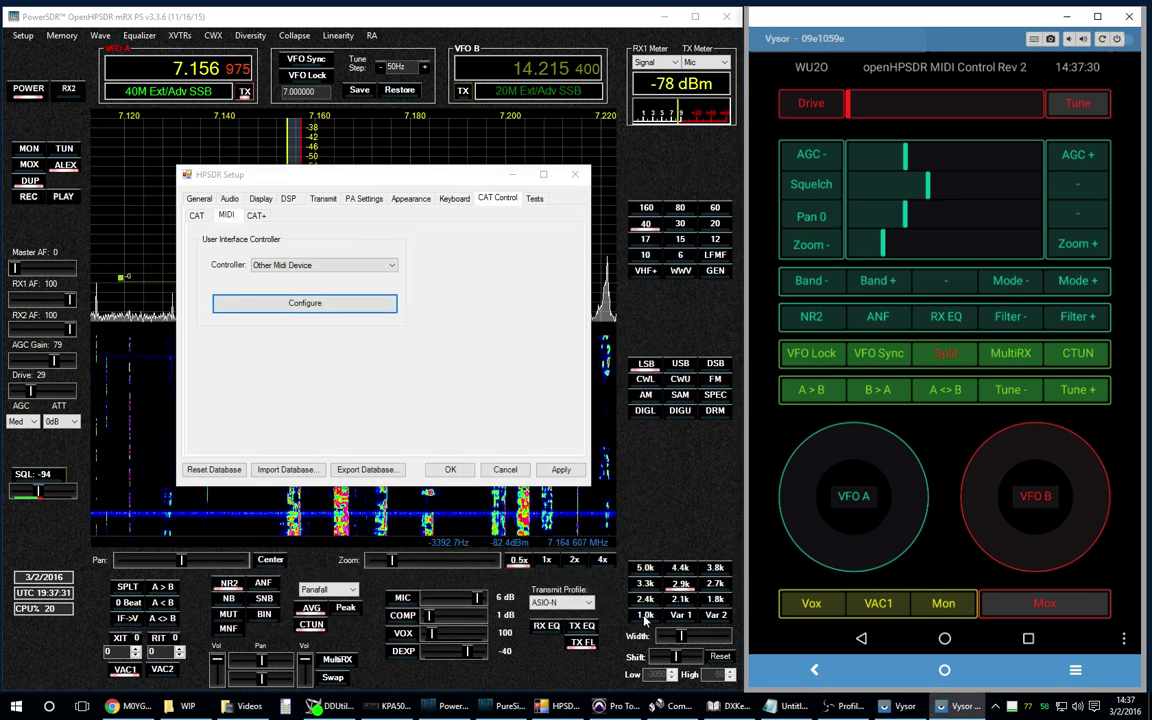
click(450, 470)
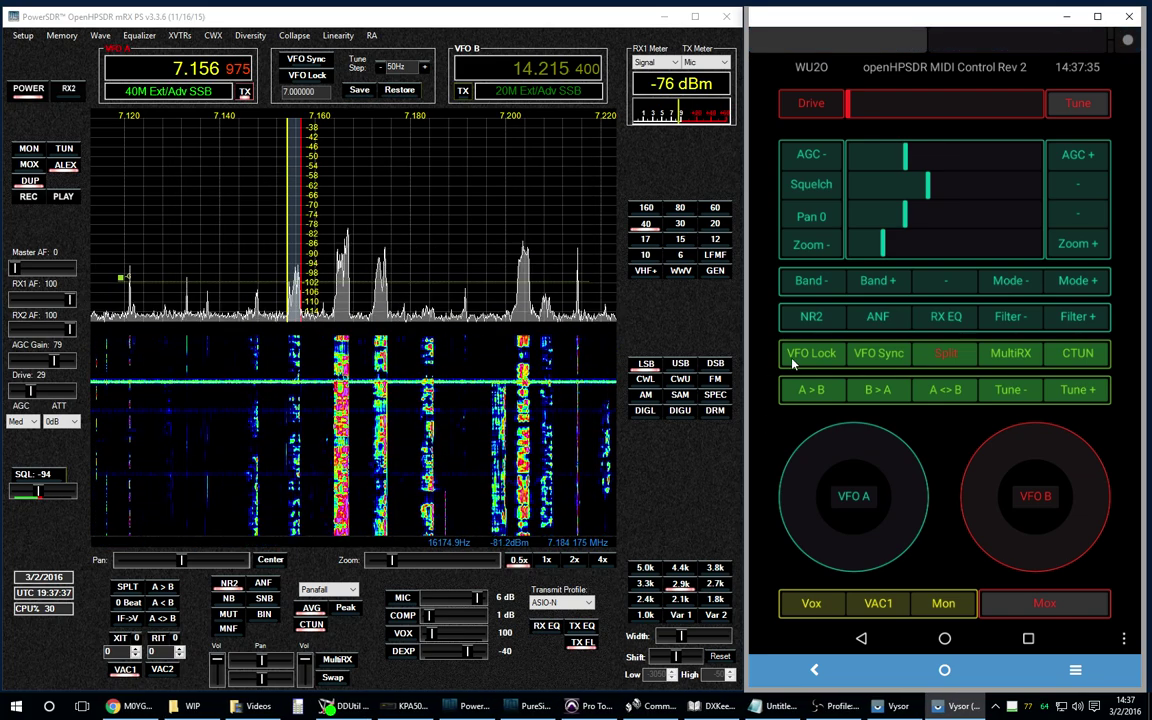
click(812, 317)
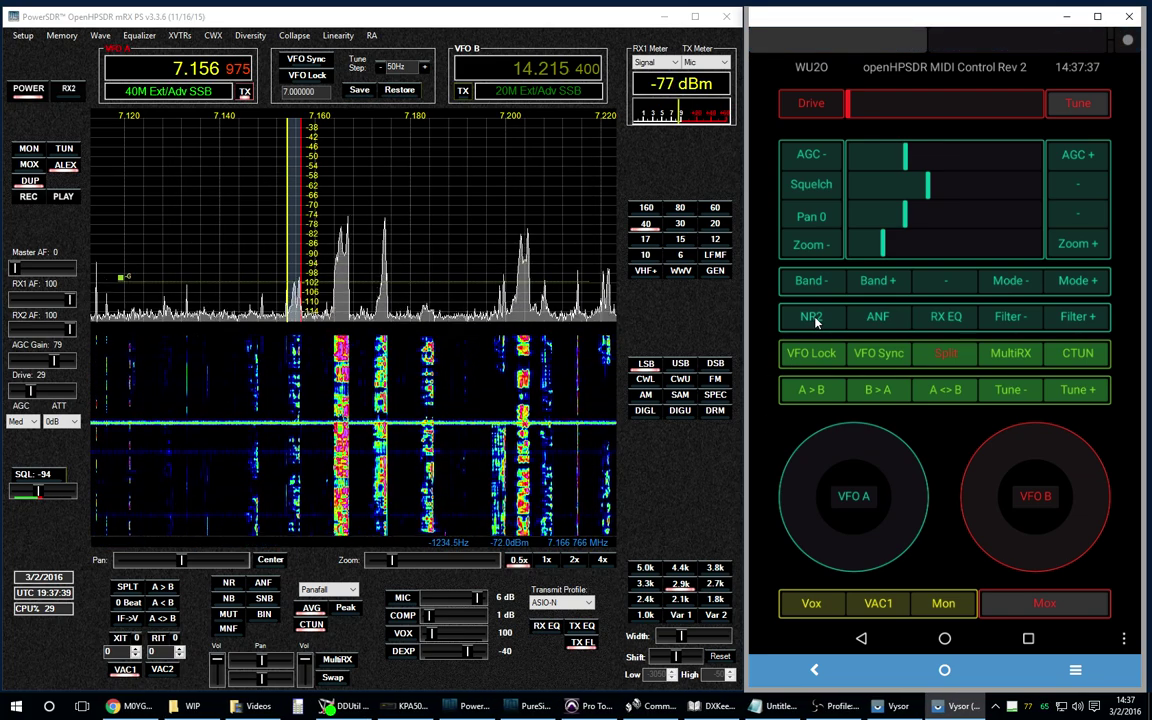
Toggle NR2 from both the tablet controller and the radio console to test the two-way synchronisation, ending with NR2 off.
click(812, 317)
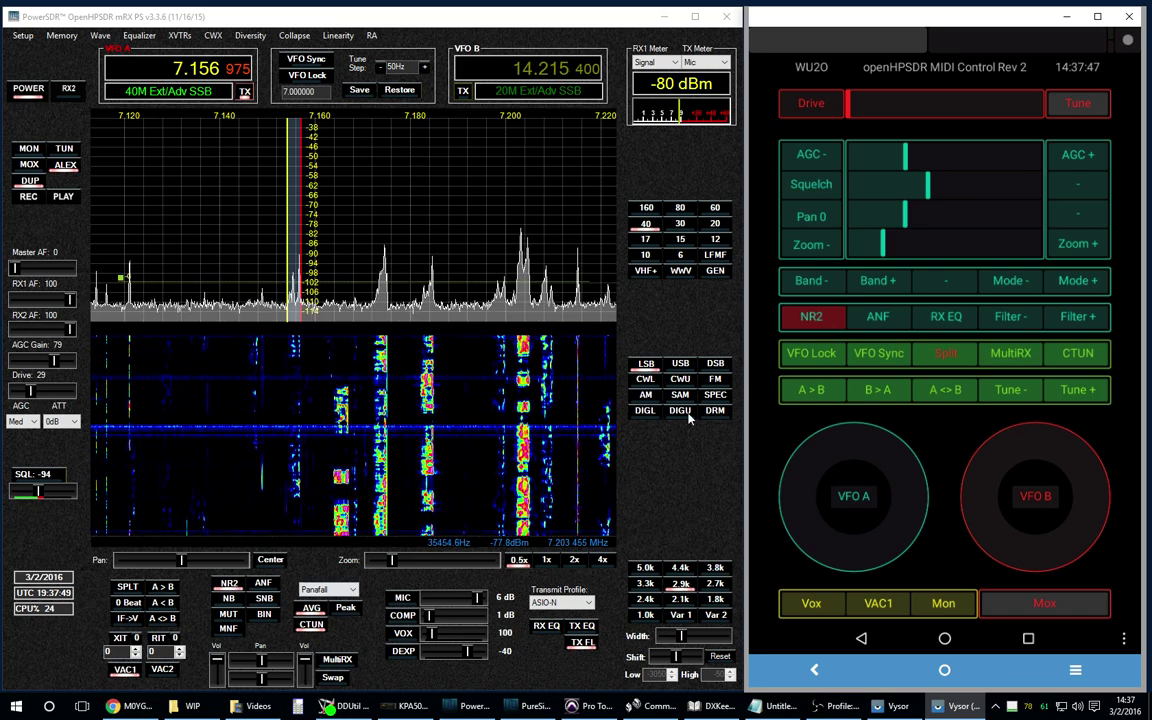
click(820, 319)
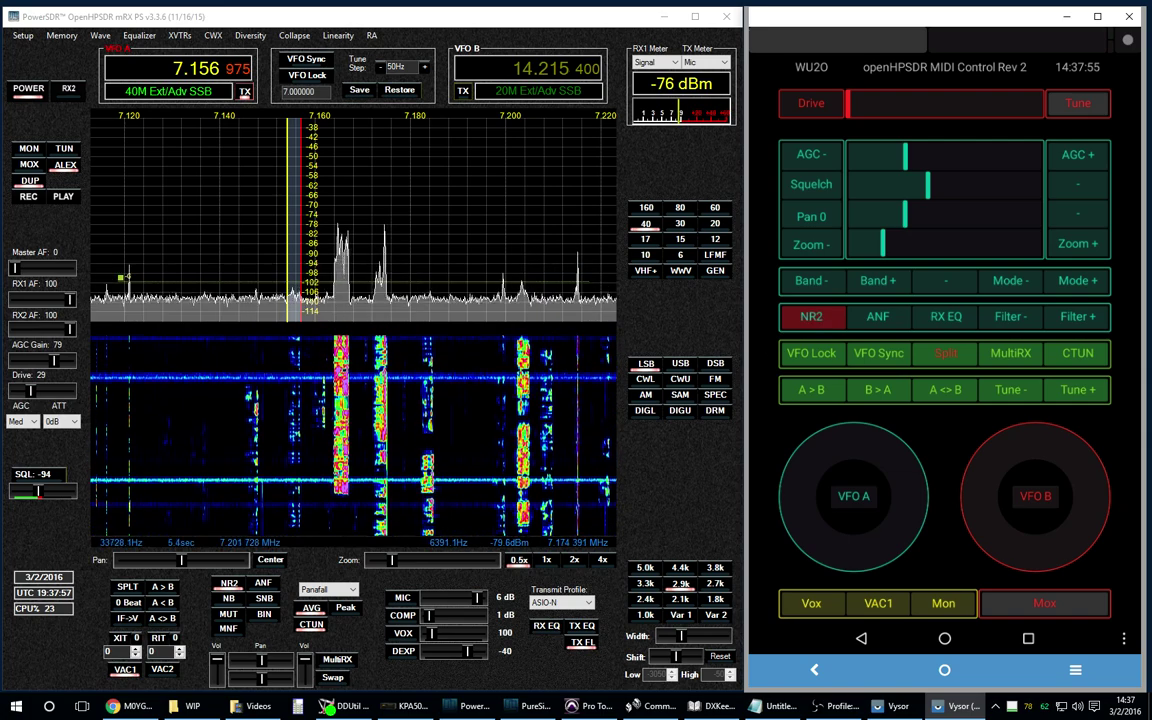
click(227, 585)
click(227, 585)
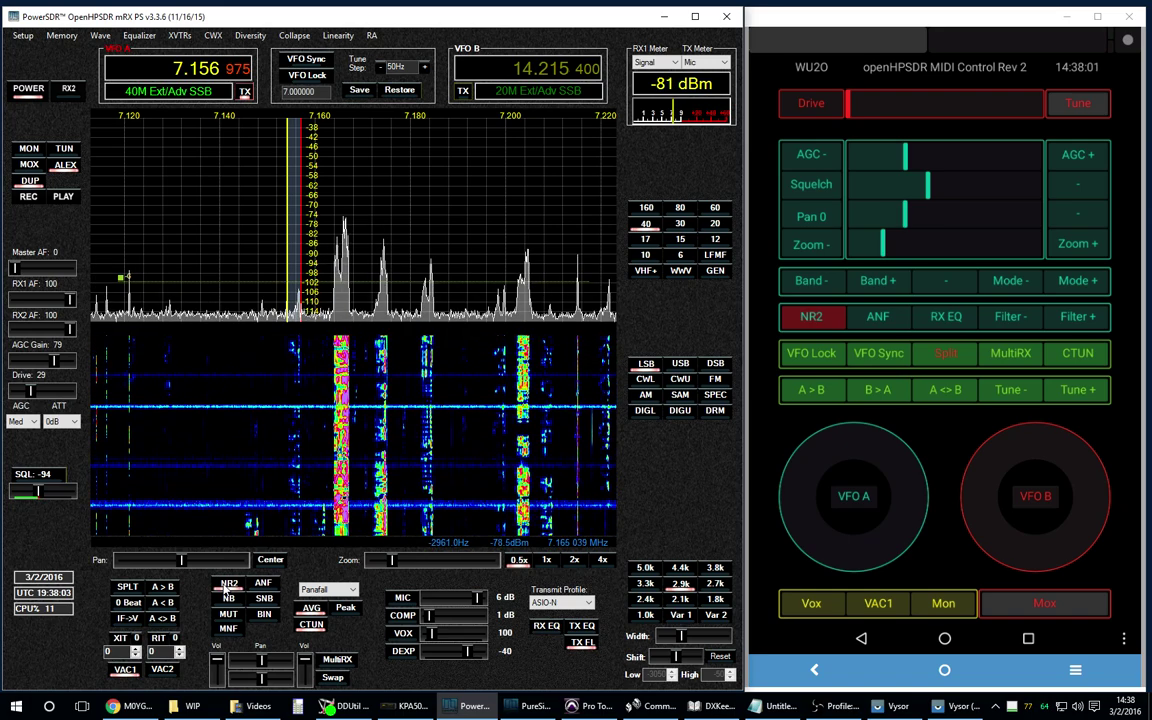
click(815, 318)
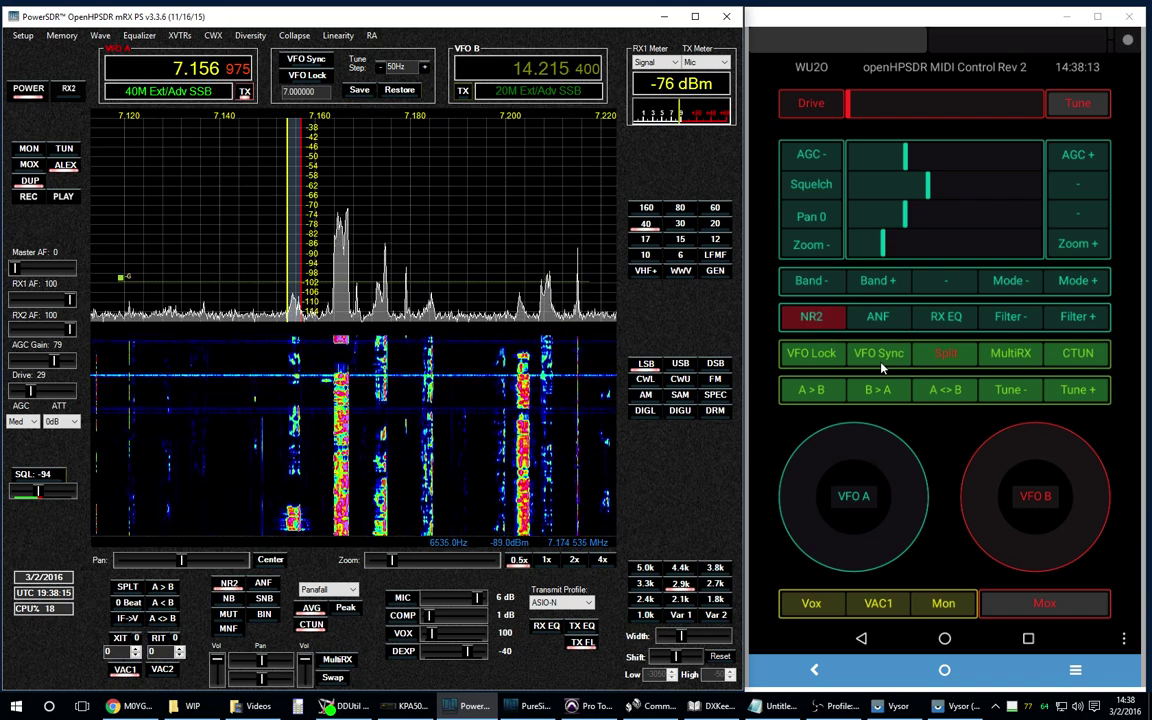
click(813, 317)
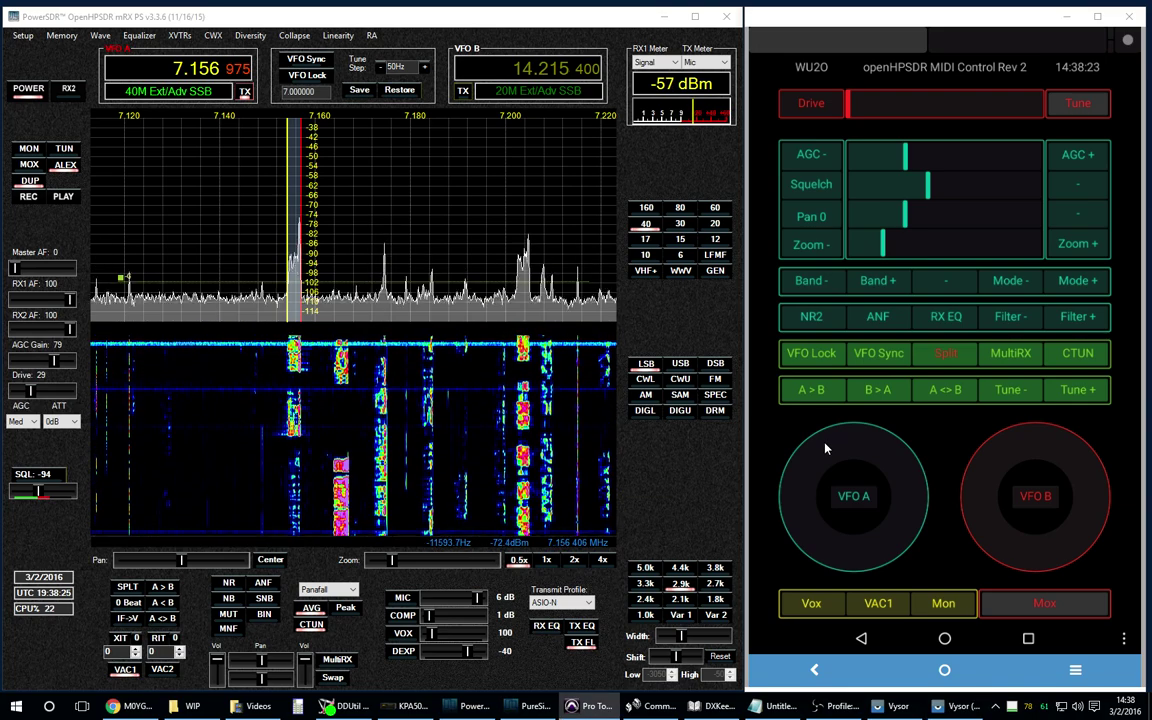
From the tablet, tune VFO A to 7.167 000 and VFO B to 14.218 000, toggling Split on and off between the adjustments.
drag(826, 449, 874, 520)
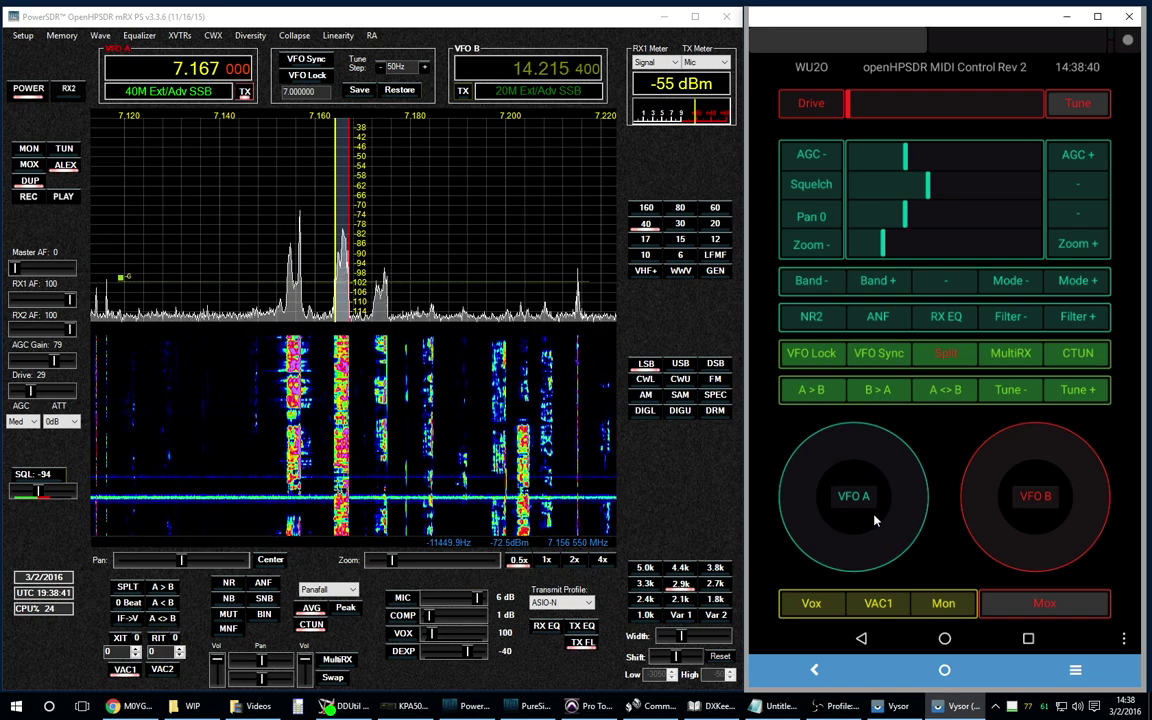
click(940, 357)
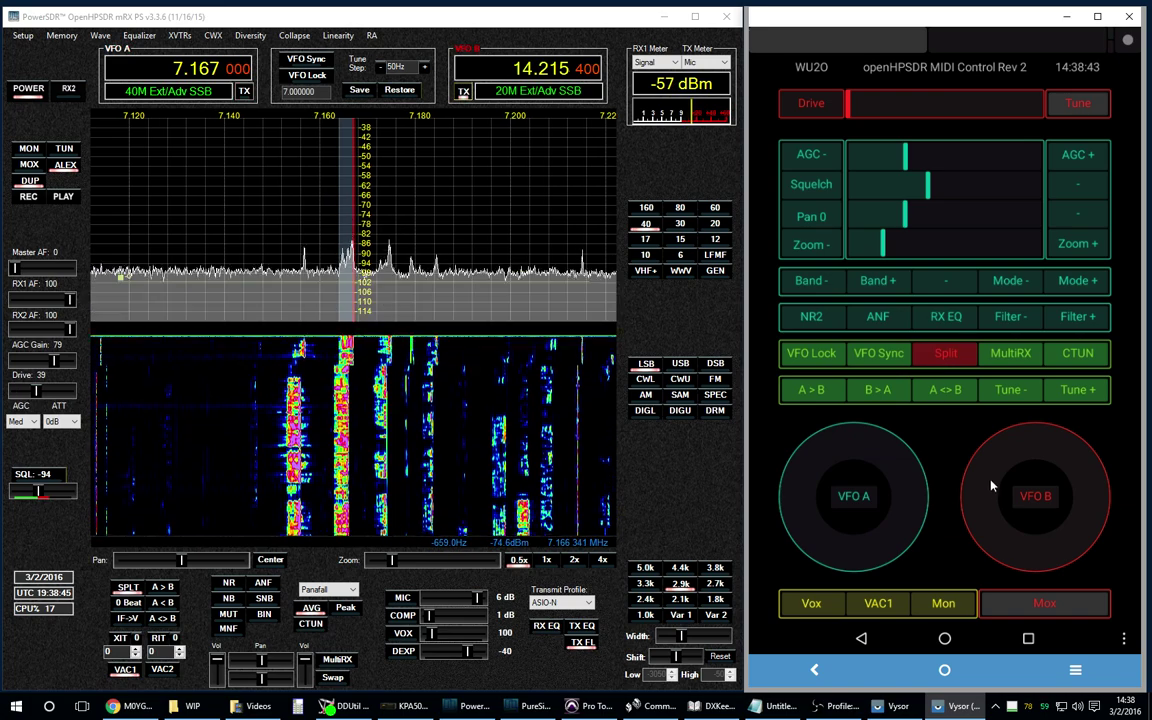
drag(992, 486, 995, 432)
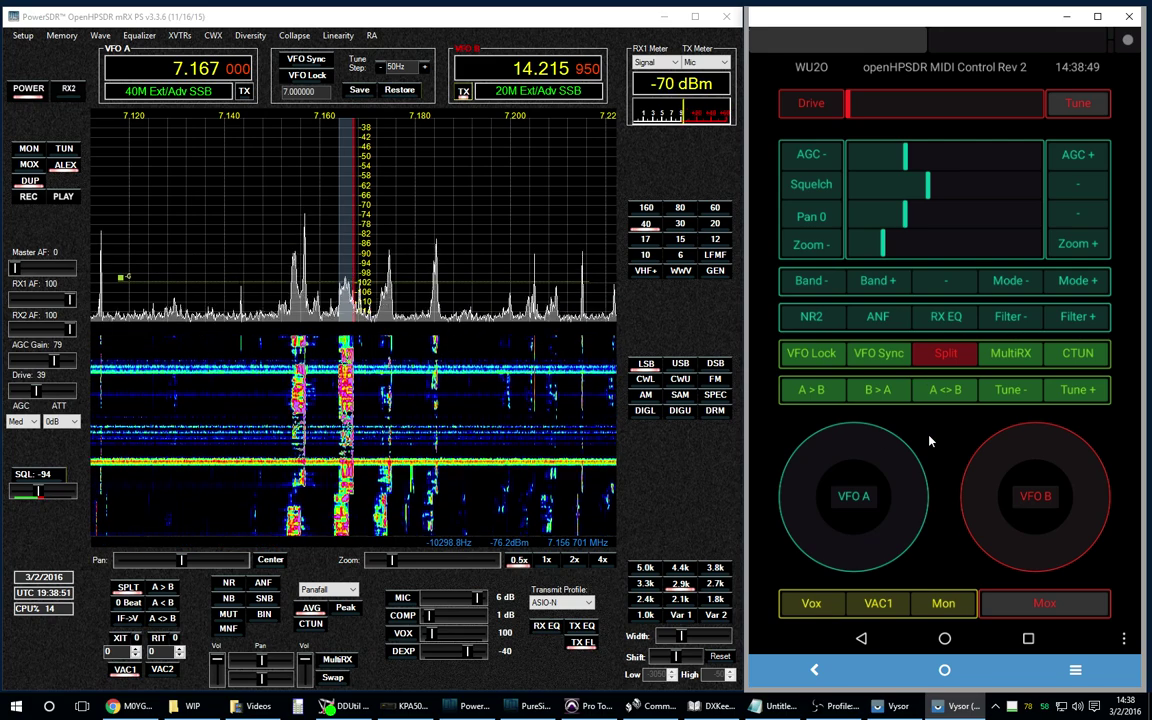
click(949, 356)
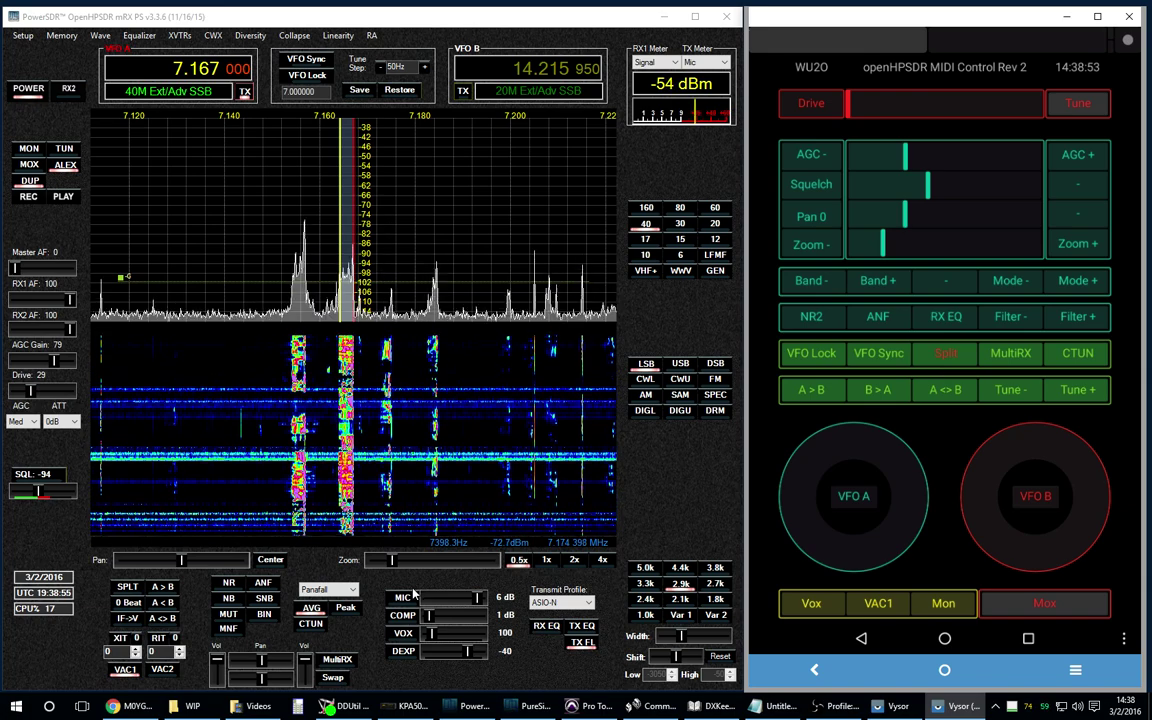
drag(965, 440, 985, 505)
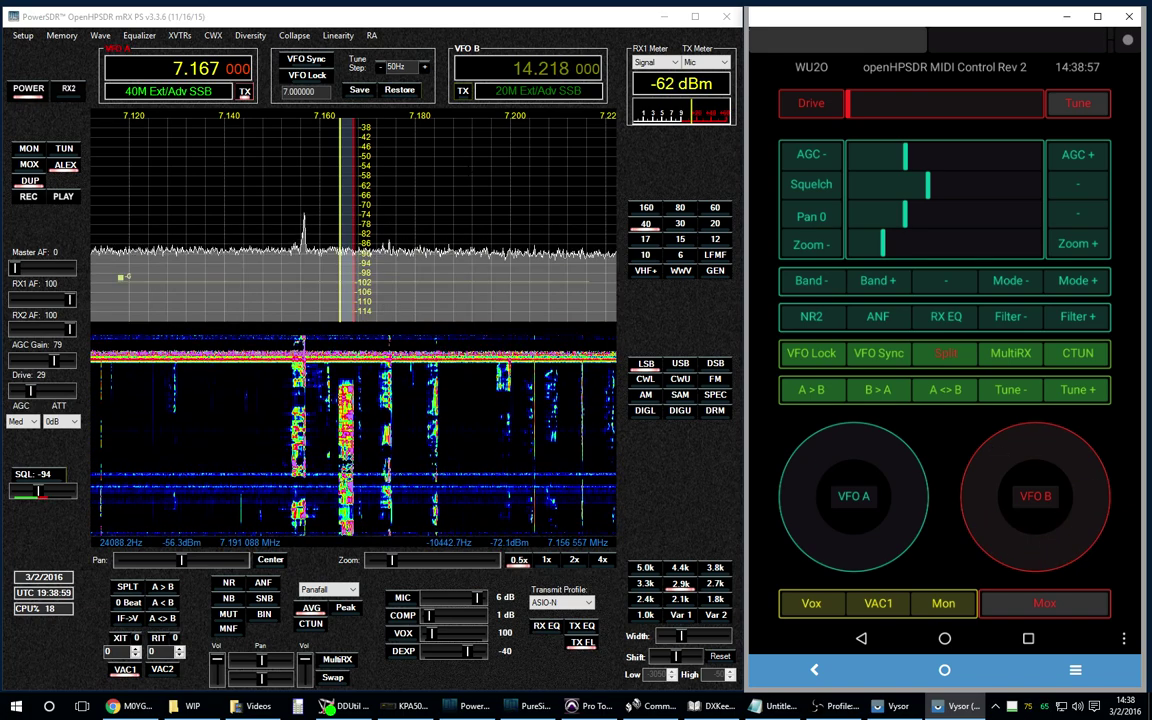
Copy VFO A to VFO B from the tablet, tune VFO B to 7.170 800 with Split on, and switch Split off.
click(818, 391)
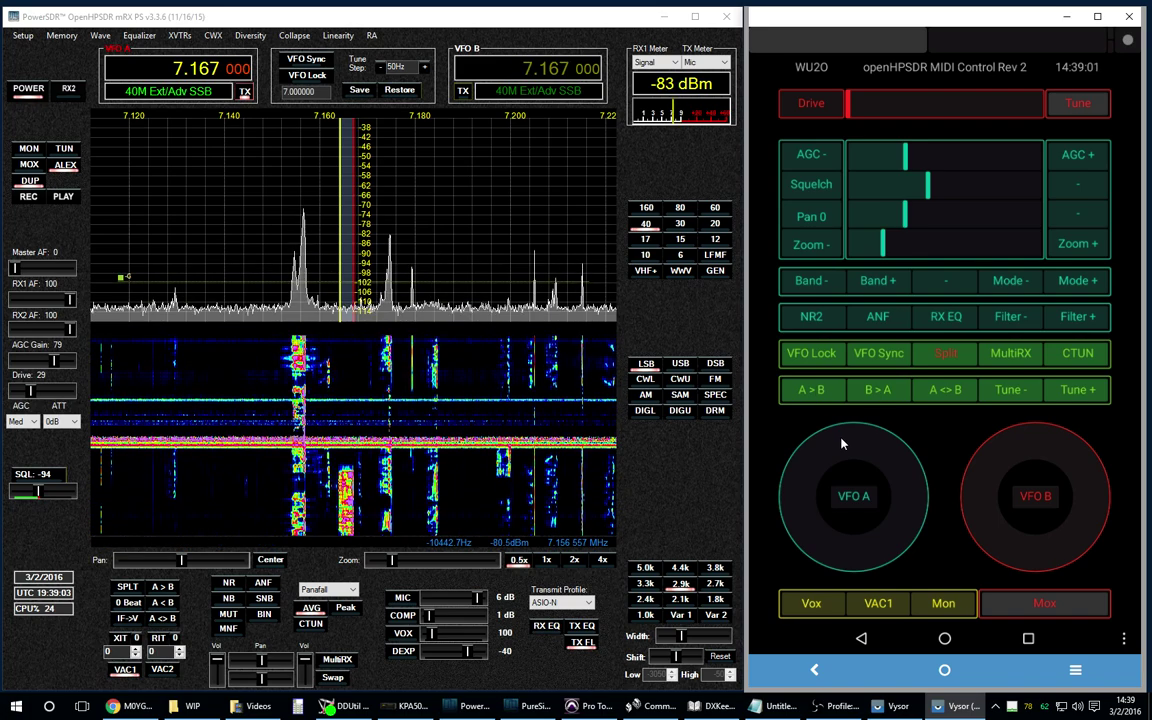
click(944, 356)
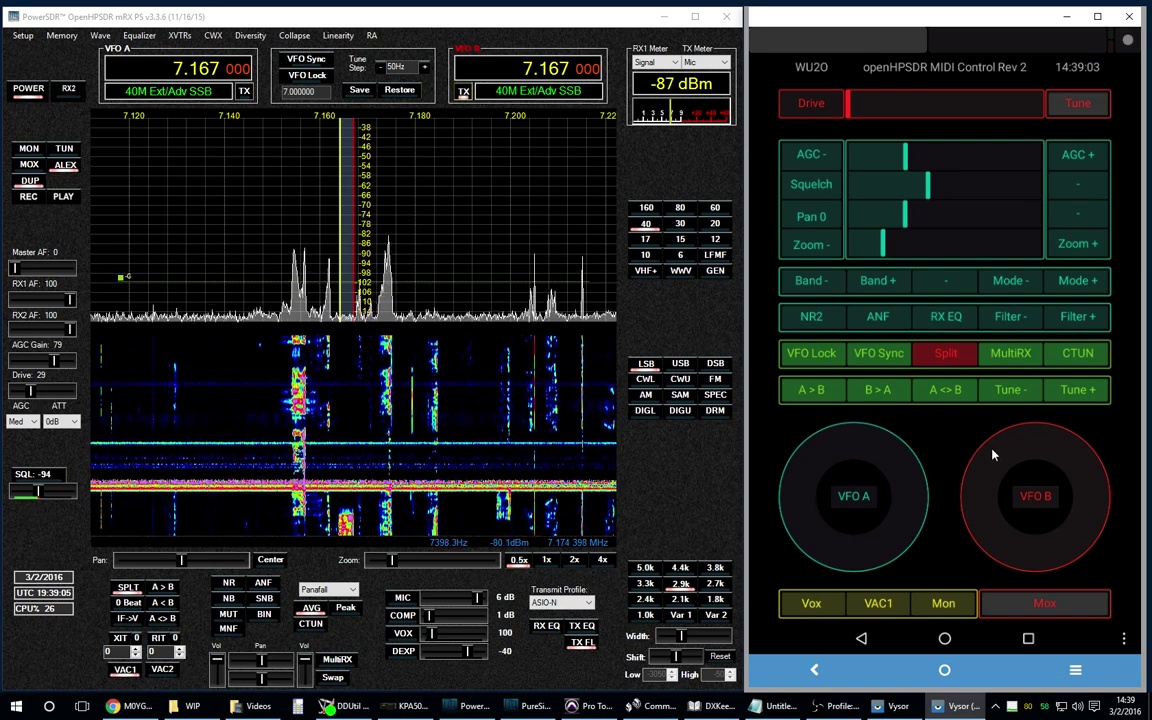
drag(993, 455, 1042, 442)
drag(1045, 532, 1030, 545)
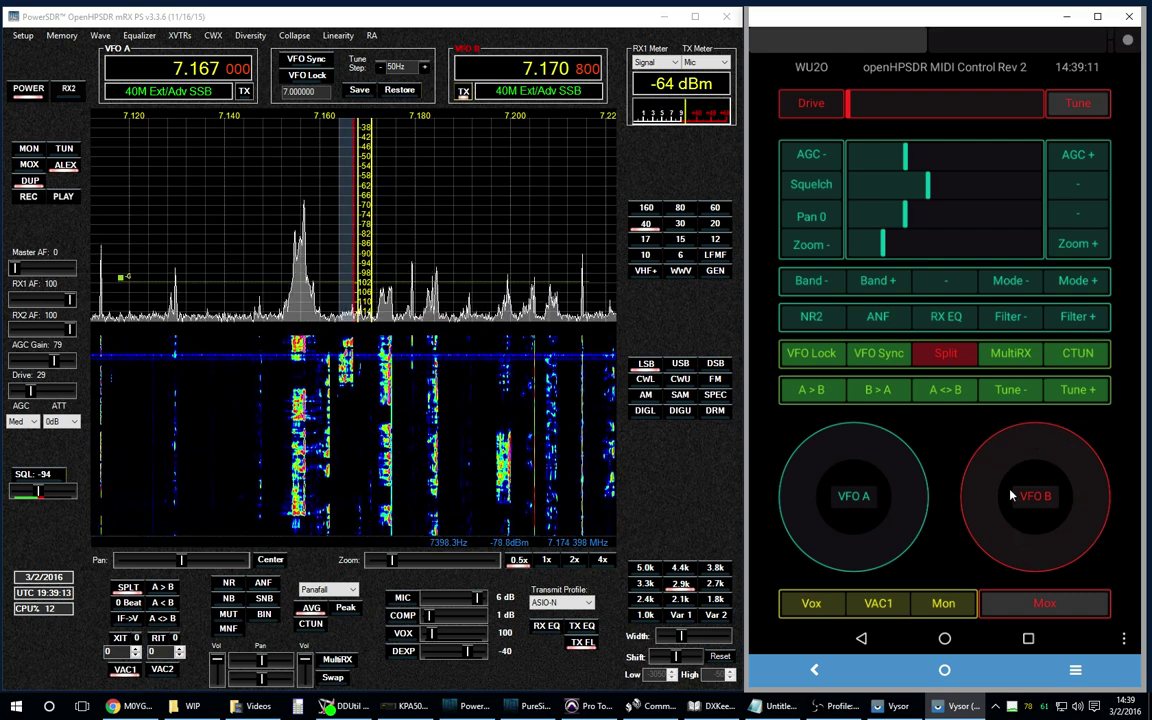
click(945, 356)
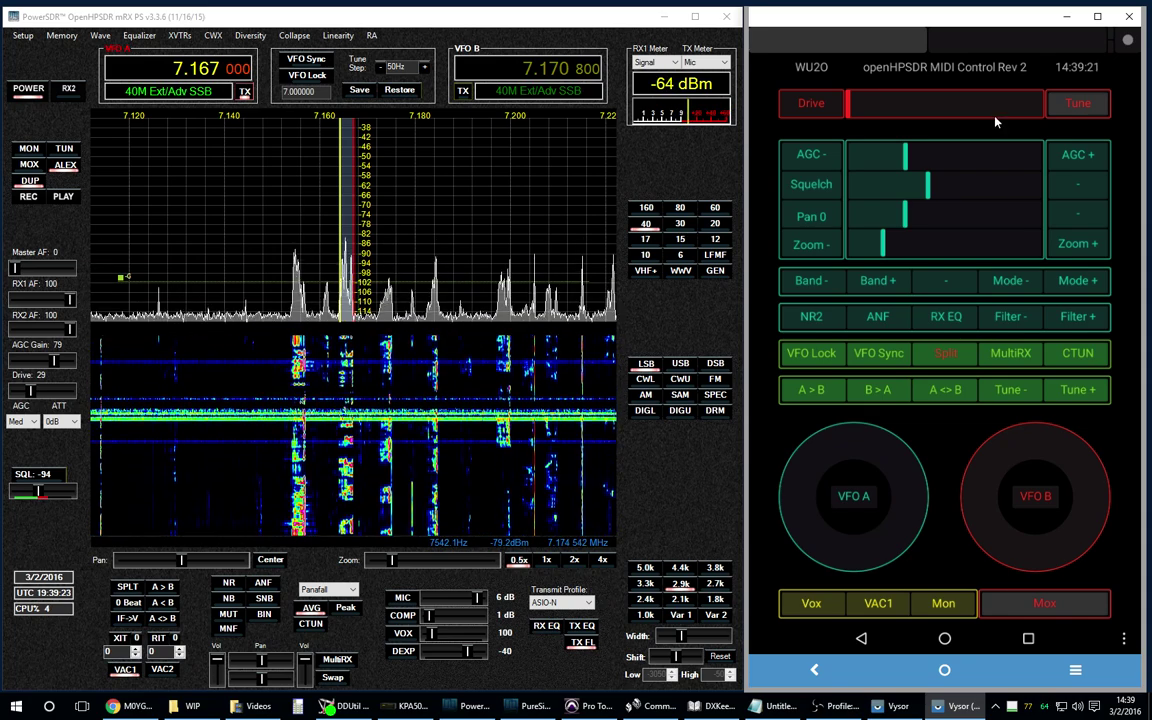
Test the USB, DSB, AM and SAM modes on the tablet's band and mode page, restore LSB, and return to the main page.
click(1004, 47)
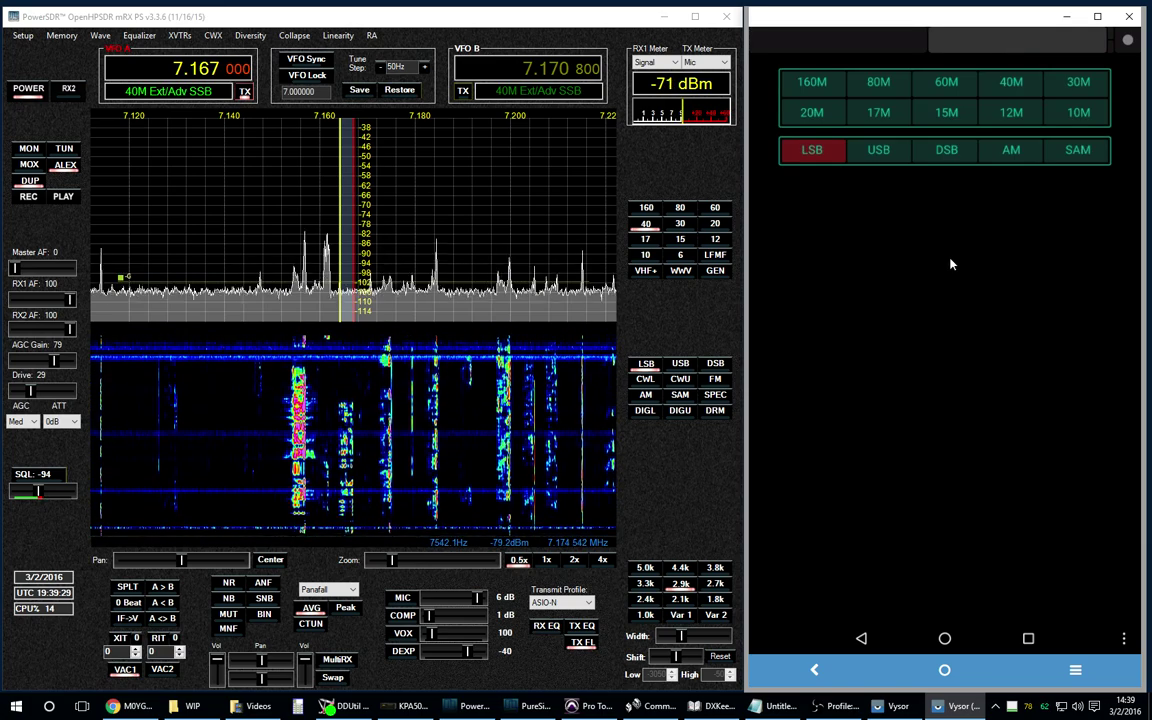
click(879, 151)
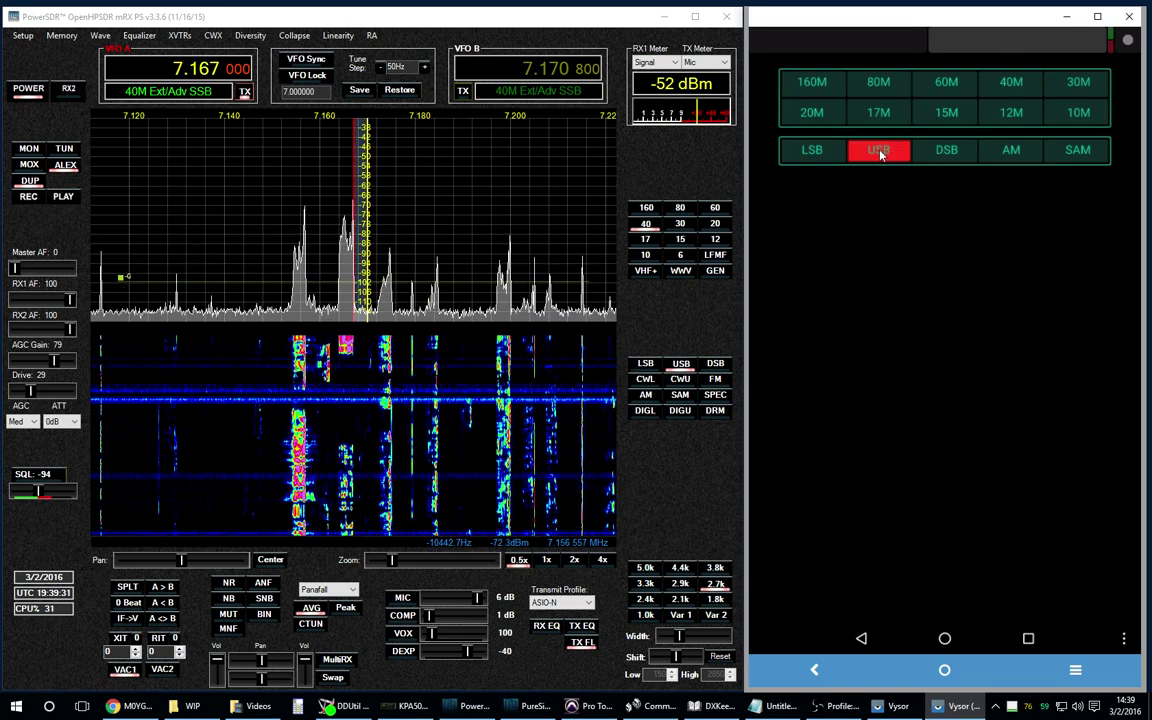
click(946, 150)
click(1011, 150)
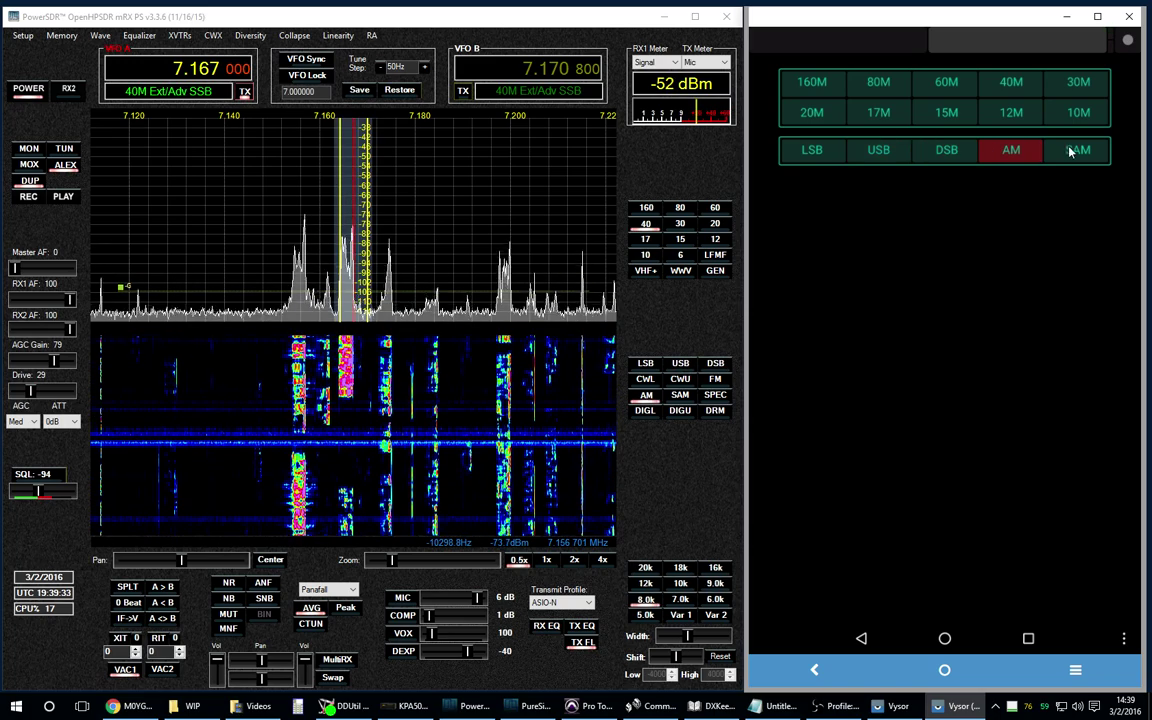
click(1074, 150)
click(822, 157)
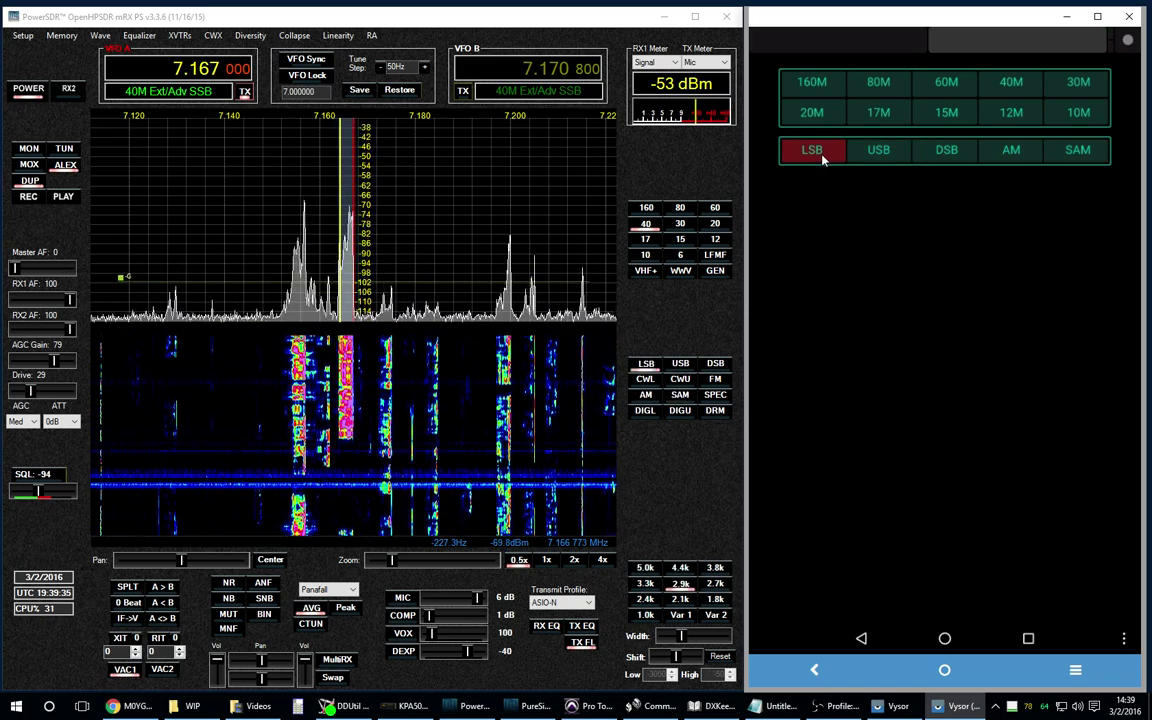
click(873, 45)
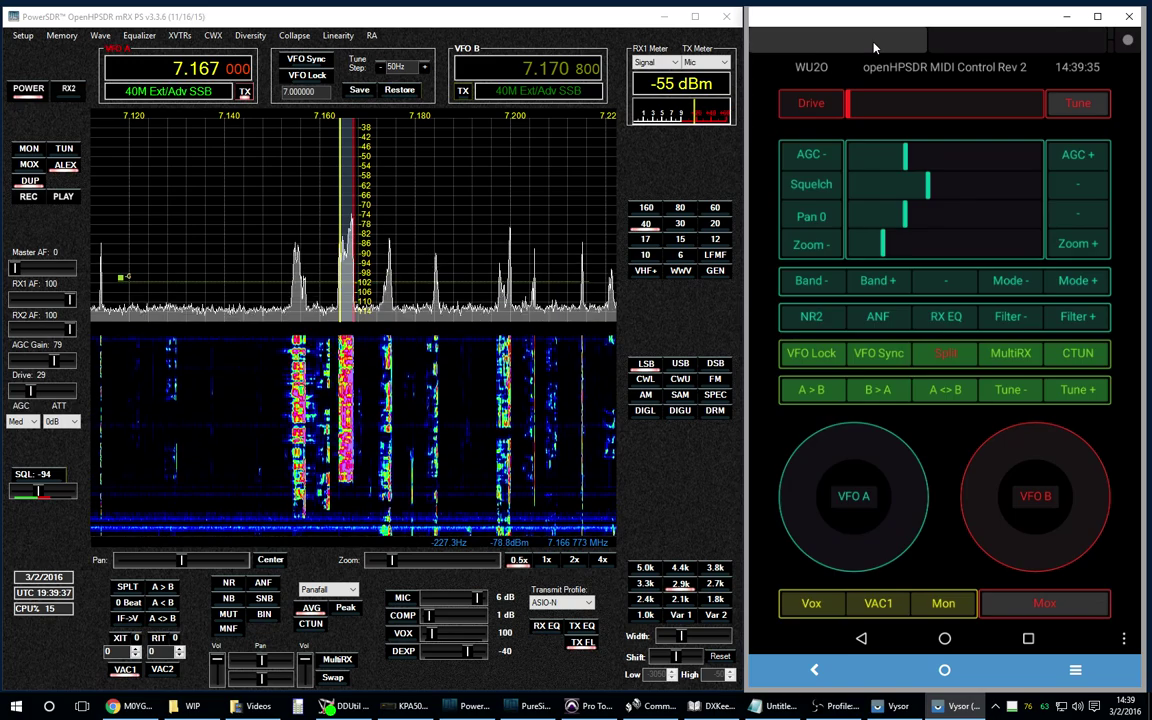